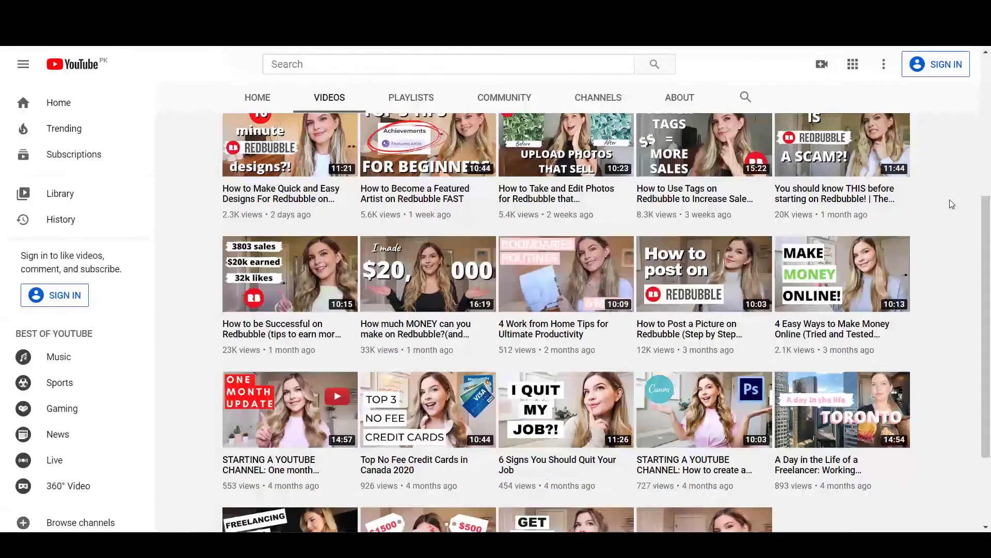
- Look through the channel's uploaded videos for the tutorial on how to post a picture on Redbubble
scroll(949, 199, up, 5)
scroll(949, 199, down, 3)
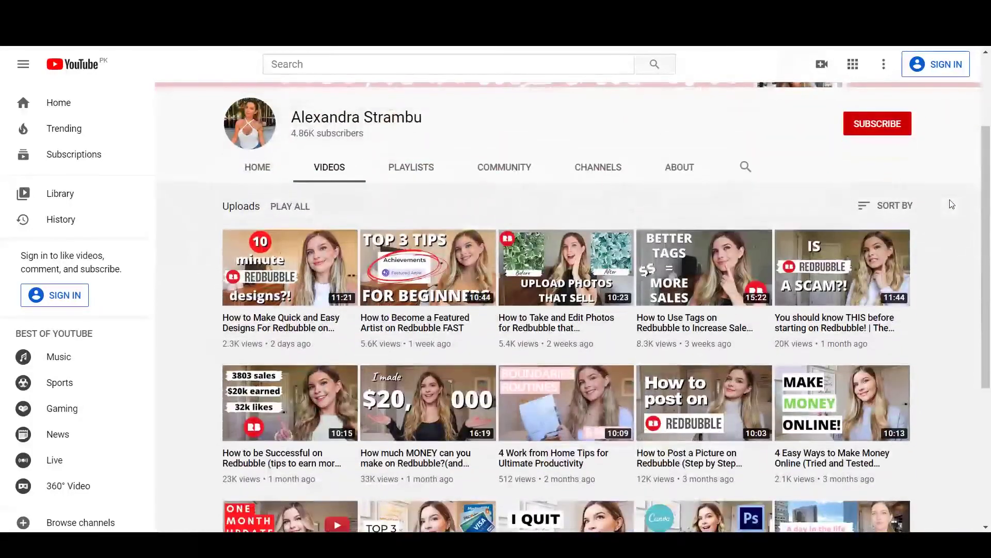
scroll(951, 204, down, 1)
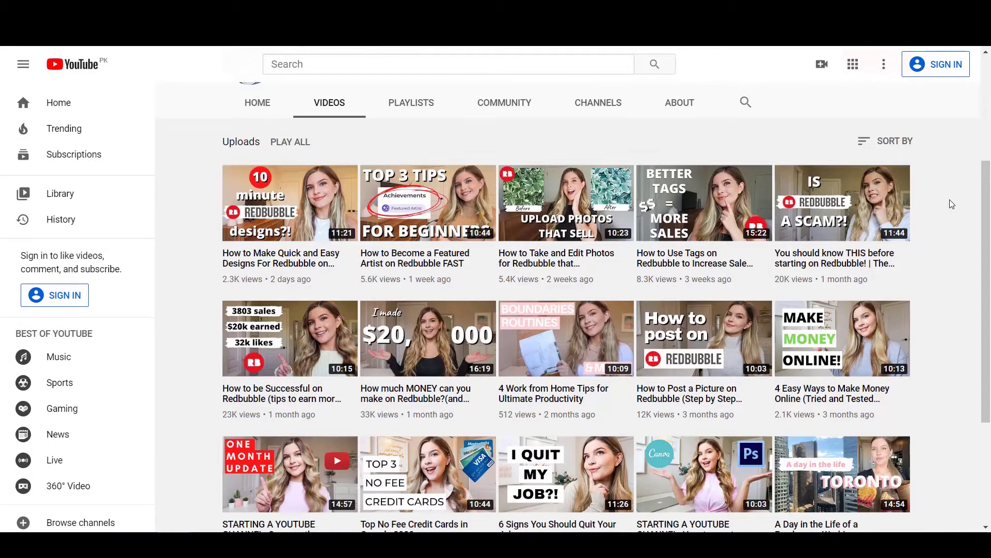
scroll(951, 204, down, 1)
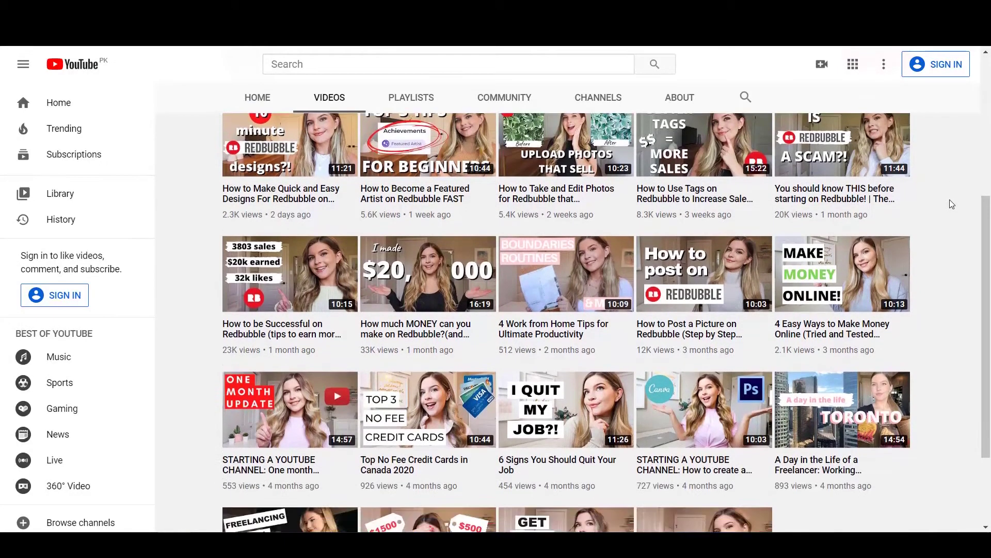
mouse_move(712, 297)
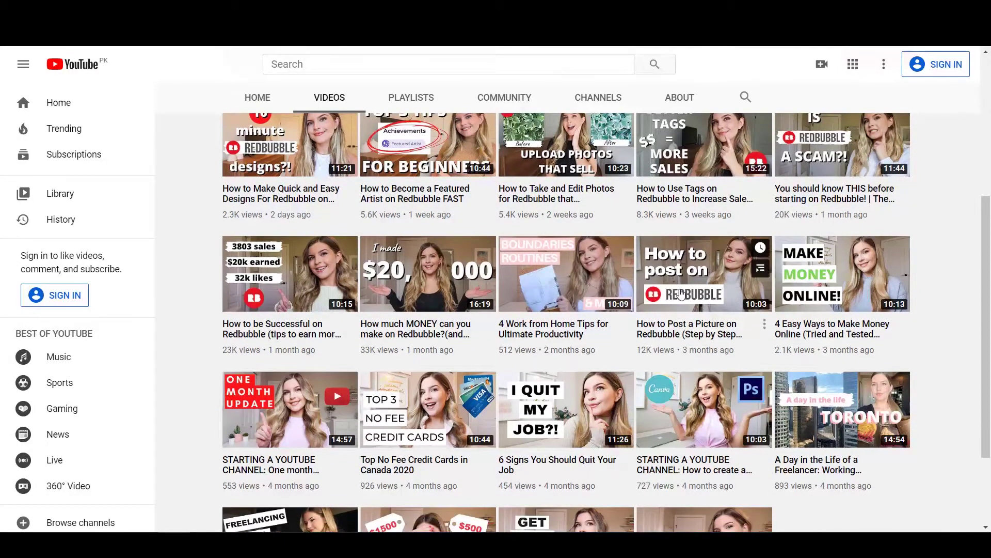
click(708, 295)
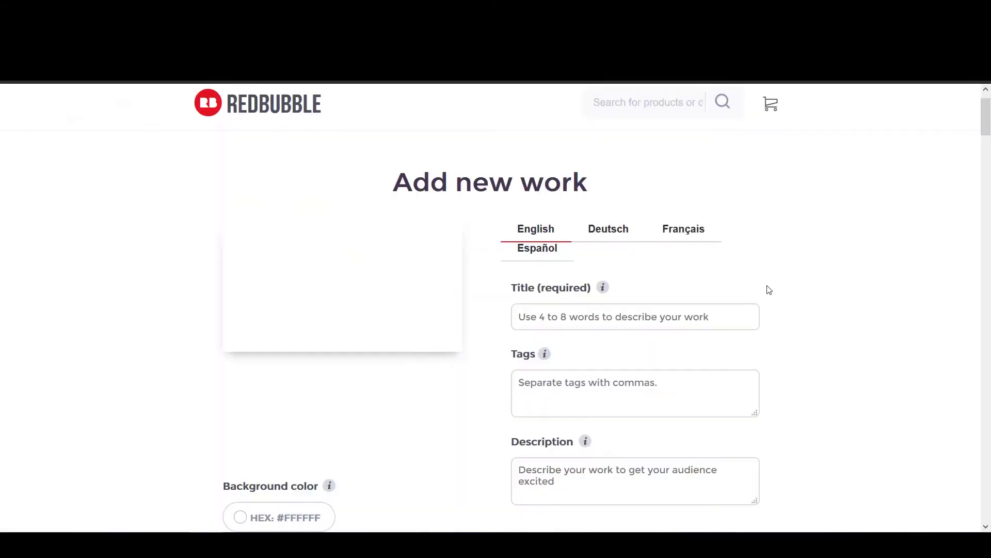
- Open the Large Print Clothing and Standard Print Clothing editors from the product previews and check the standard clothing's print size
scroll(769, 289, down, 8)
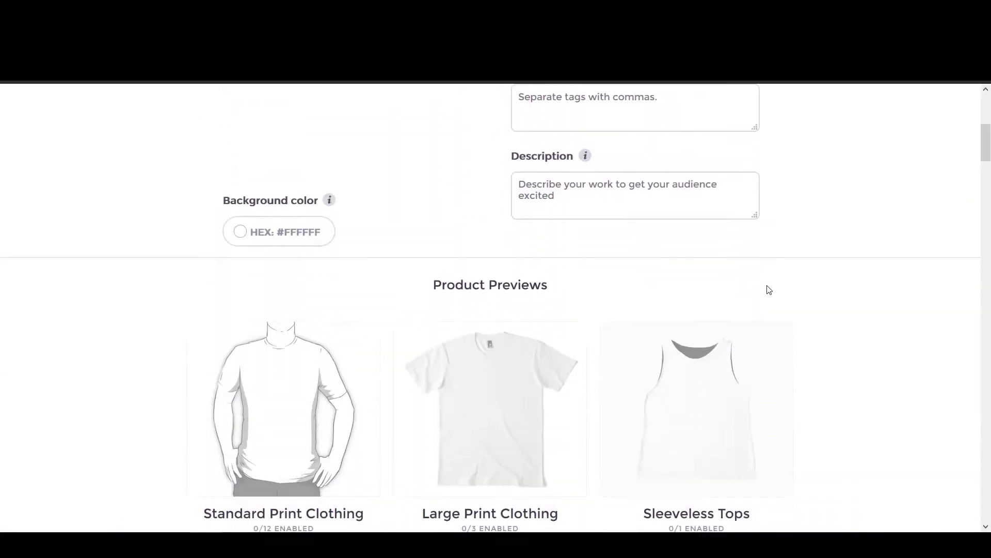
scroll(770, 289, down, 3)
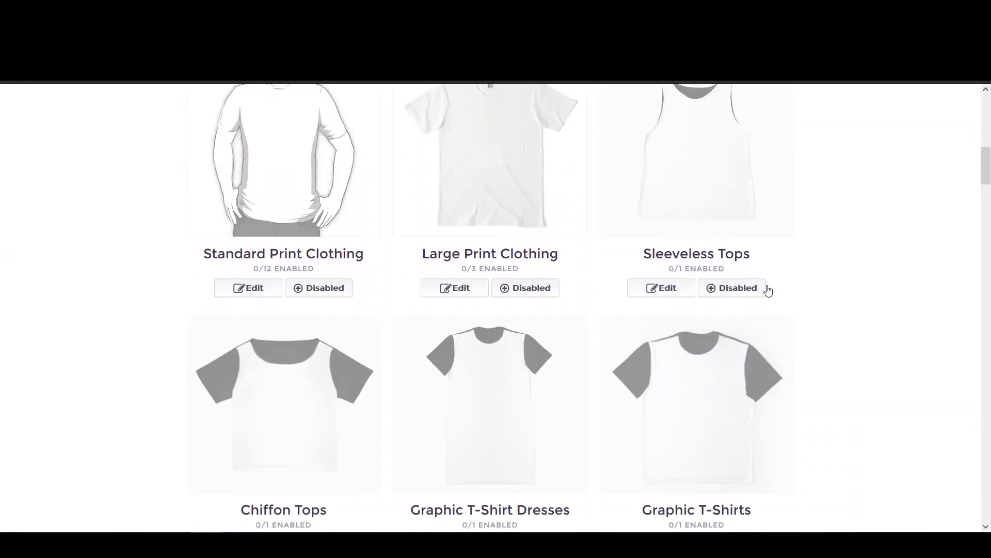
click(493, 221)
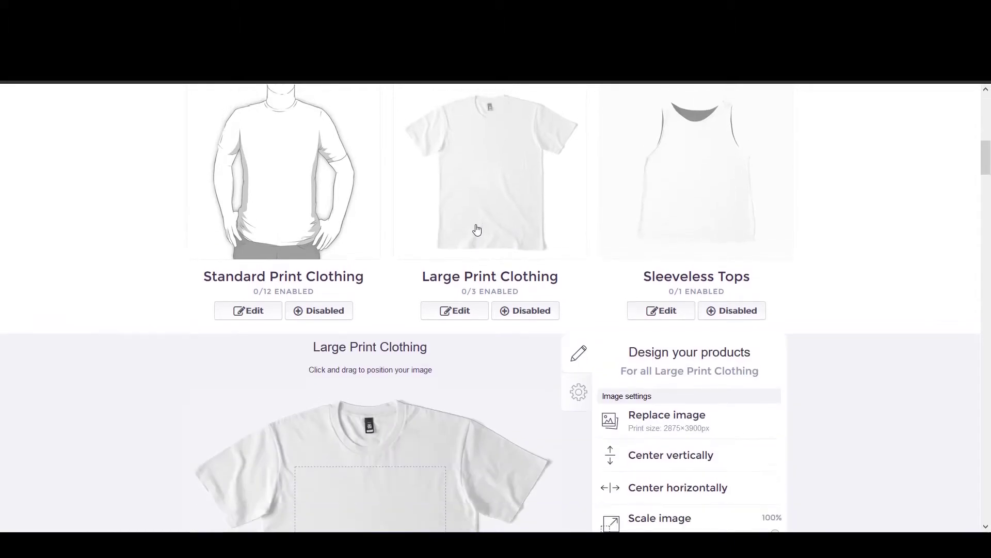
click(459, 234)
click(312, 220)
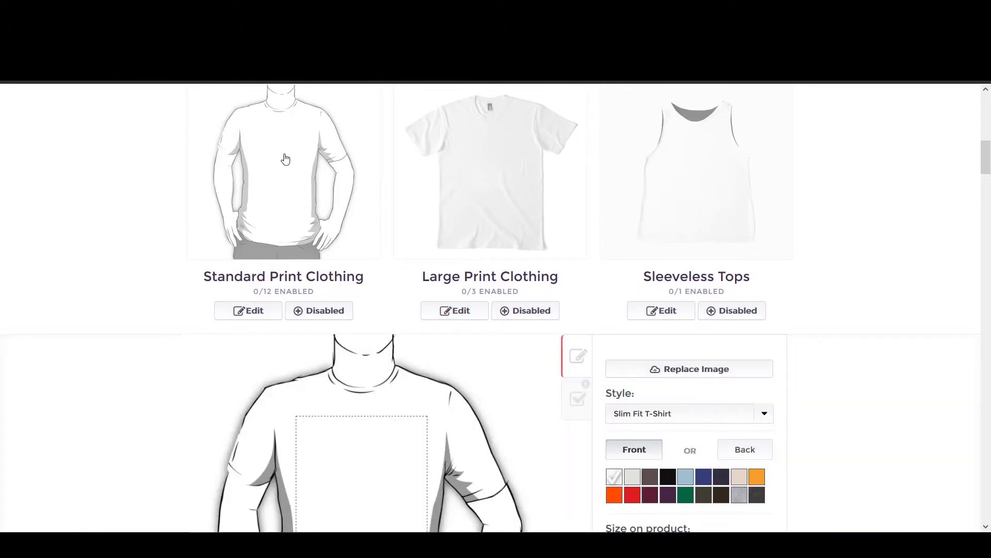
scroll(413, 240, down, 5)
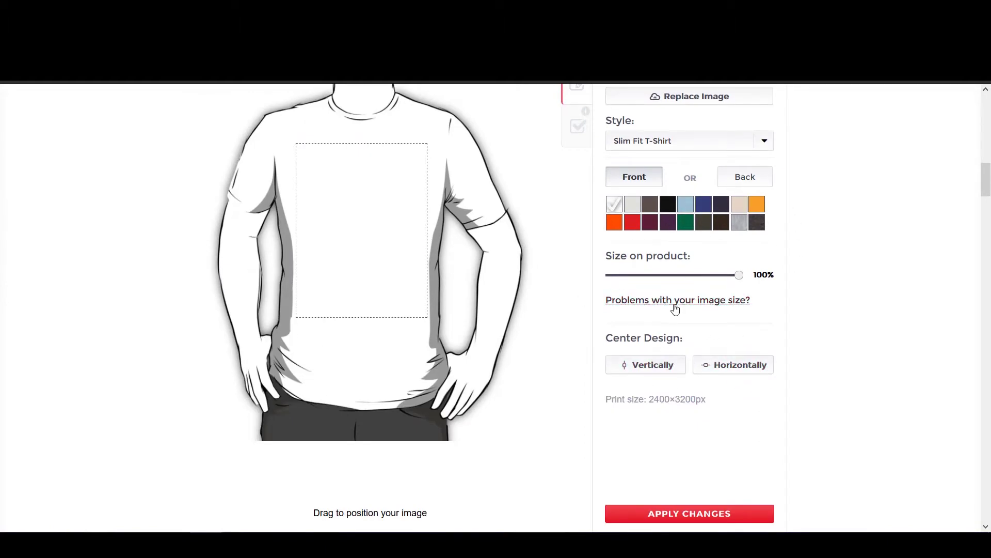
- Examine the print size, centering and scale settings in the Large Print Clothing editor
scroll(686, 293, up, 4)
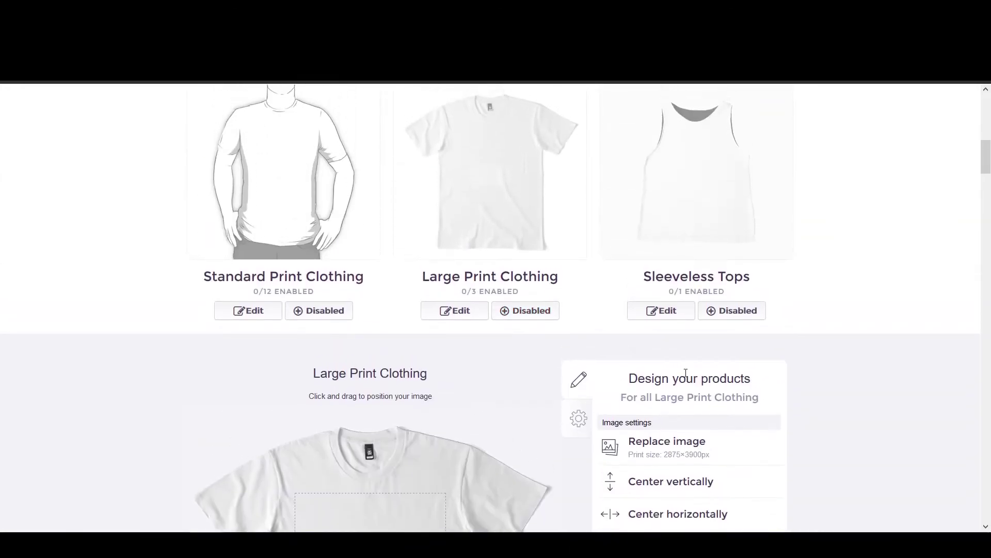
scroll(686, 374, down, 3)
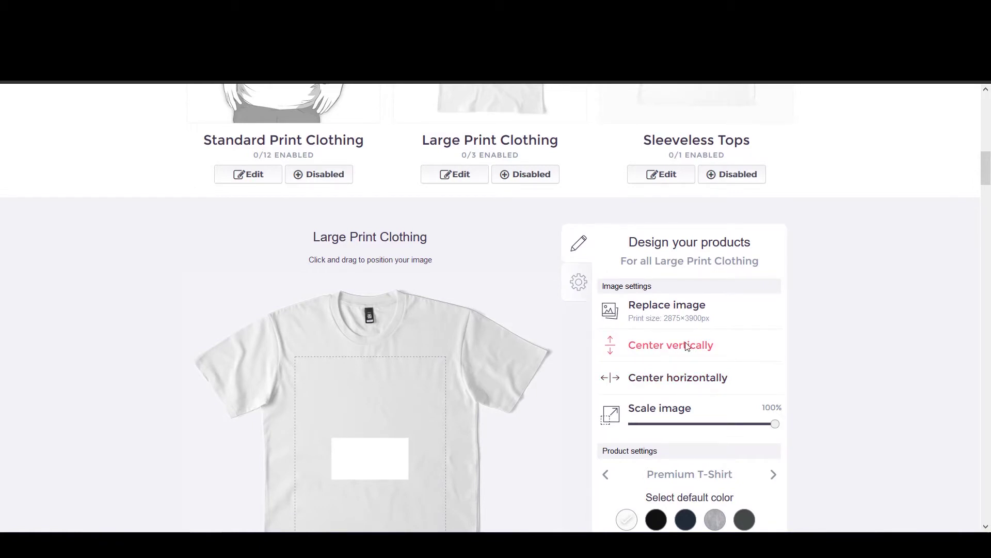
scroll(687, 347, down, 1)
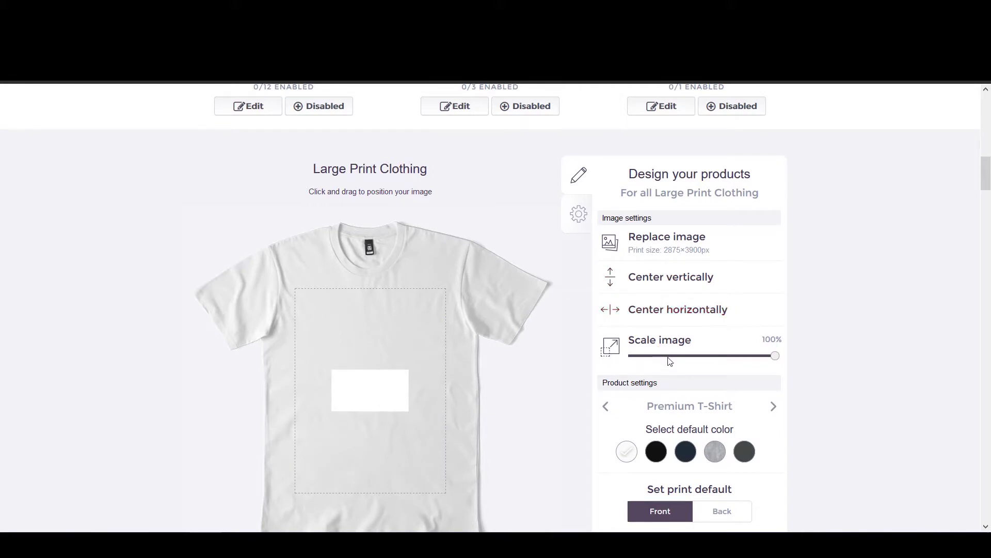
scroll(452, 271, up, 1)
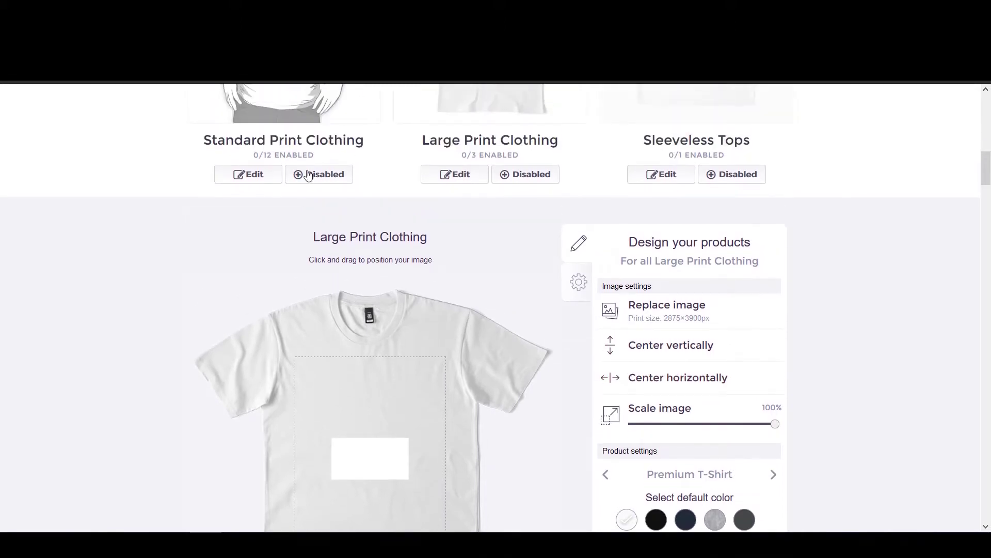
- Reopen the Standard Print Clothing editor and compare its print area and print size with the large print option
click(302, 118)
scroll(443, 142, up, 3)
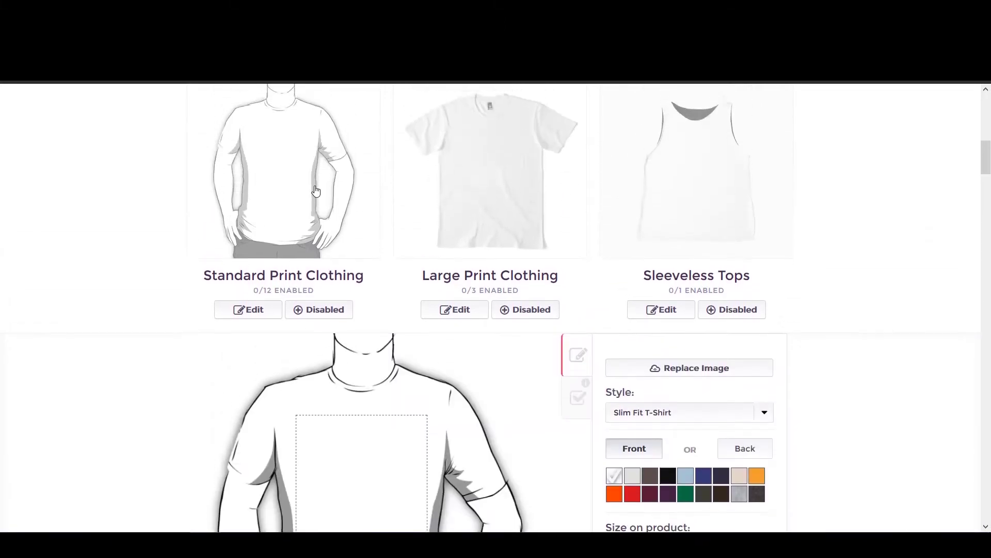
click(314, 211)
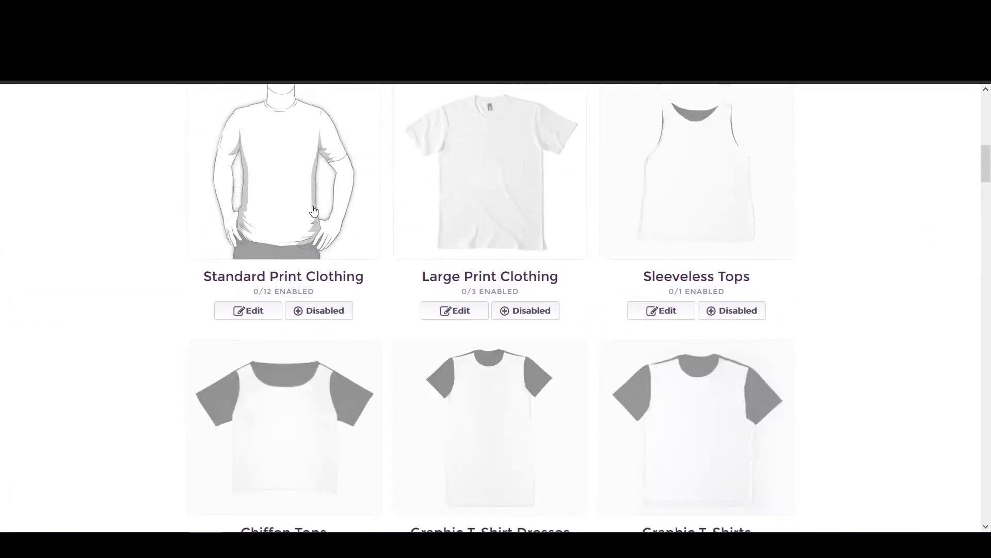
click(282, 225)
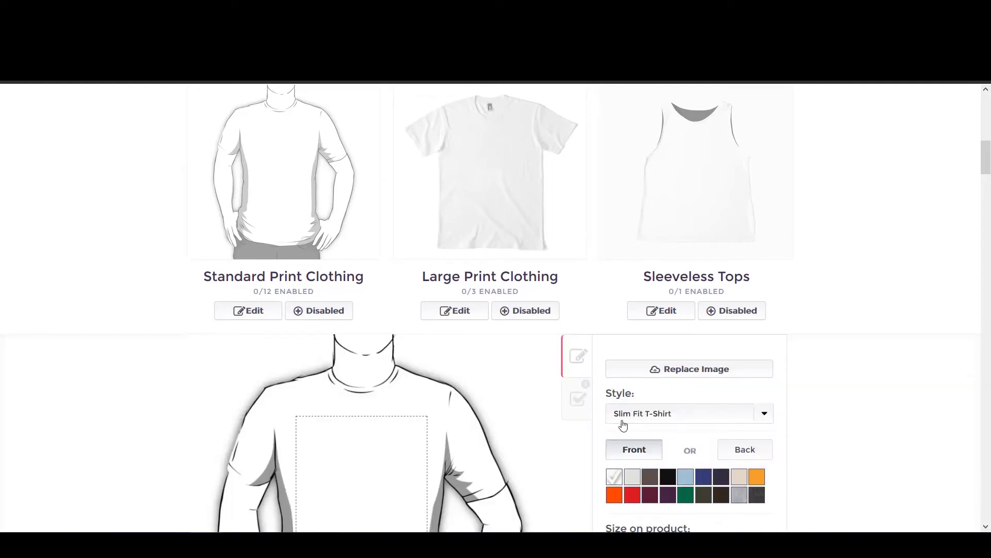
scroll(623, 425, down, 2)
scroll(624, 425, down, 1)
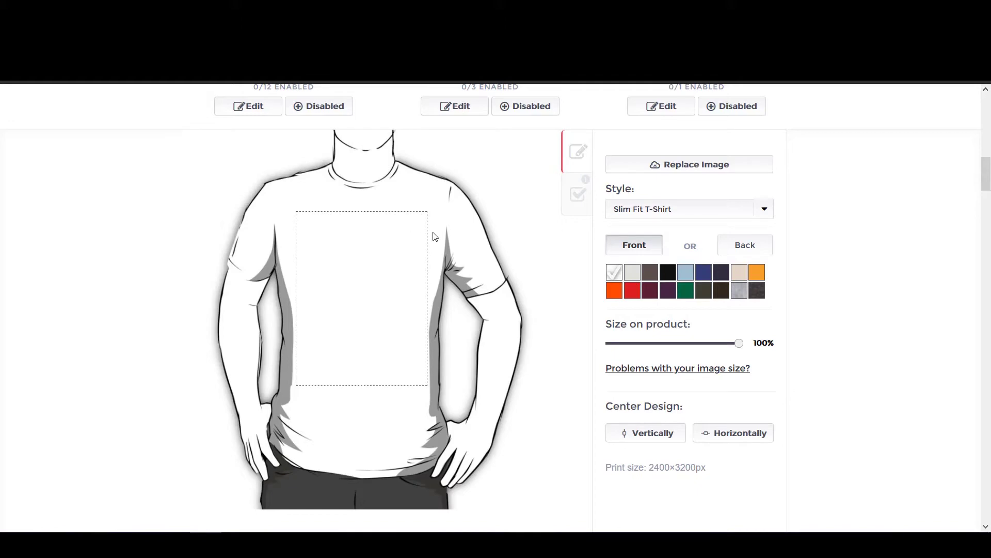
scroll(416, 259, up, 4)
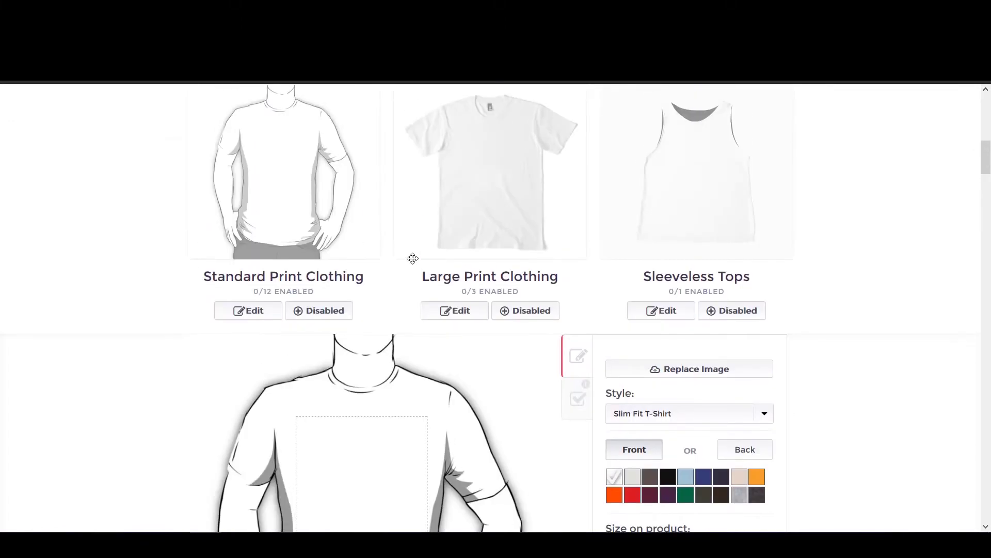
- Try reducing the image scale in the Large Print Clothing editor and close that editor
click(505, 227)
scroll(566, 354, down, 3)
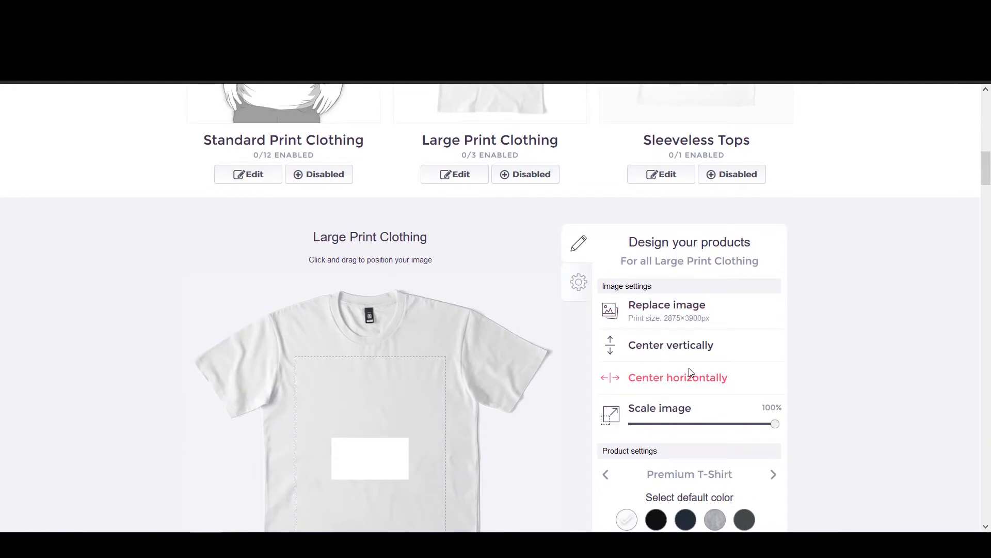
drag(779, 423, 742, 424)
scroll(741, 425, up, 4)
click(479, 258)
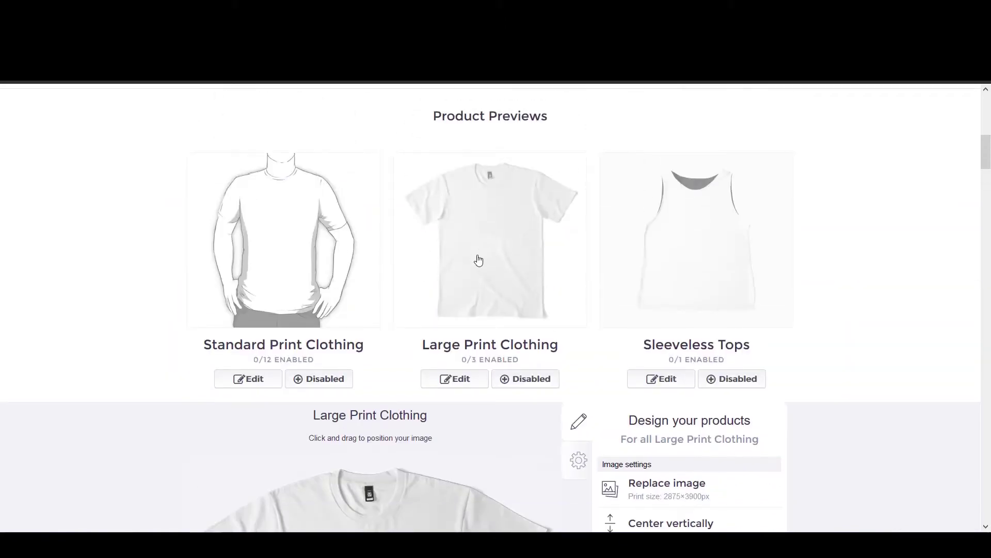
- Look through the remaining product previews to see which product types are enabled for the uploaded image
scroll(482, 259, down, 2)
scroll(486, 258, down, 10)
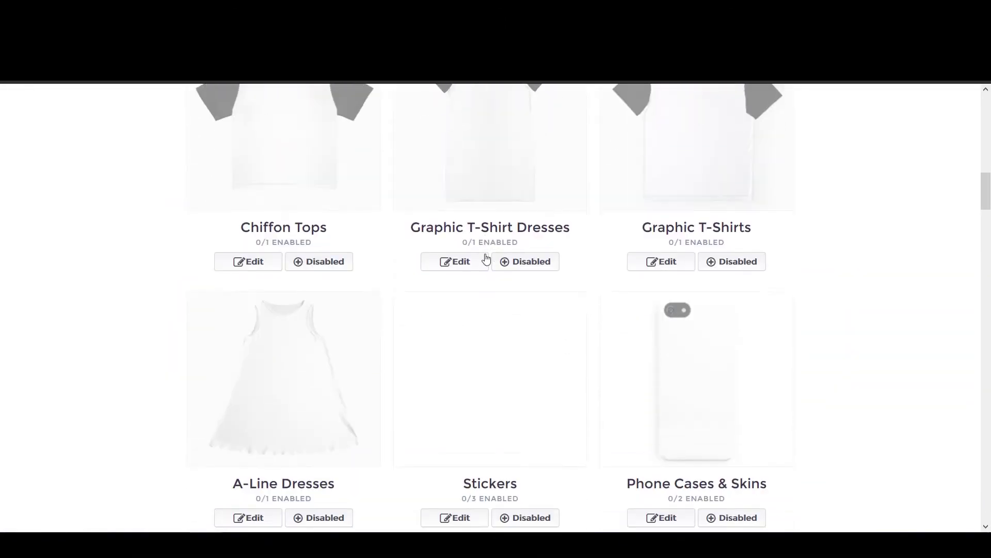
scroll(487, 258, down, 4)
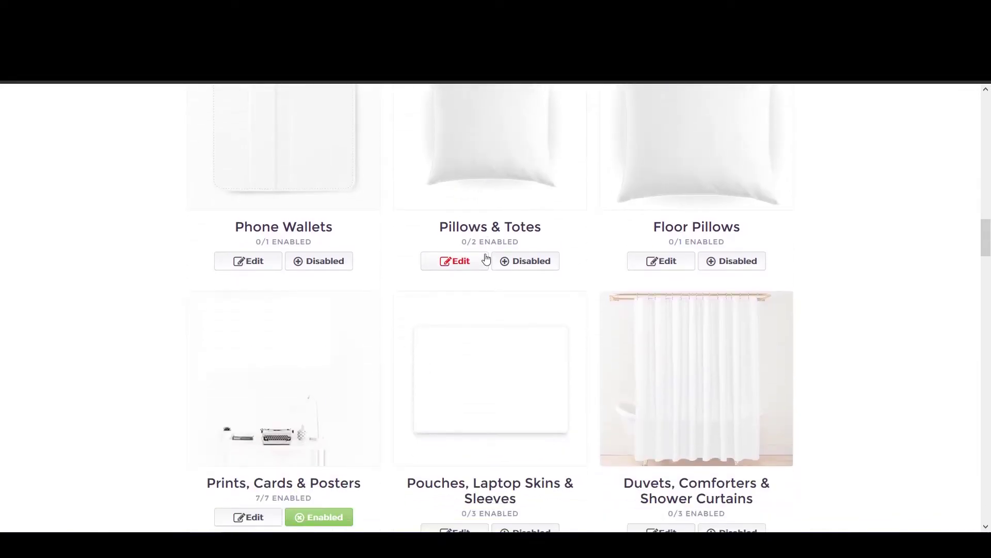
scroll(485, 259, down, 13)
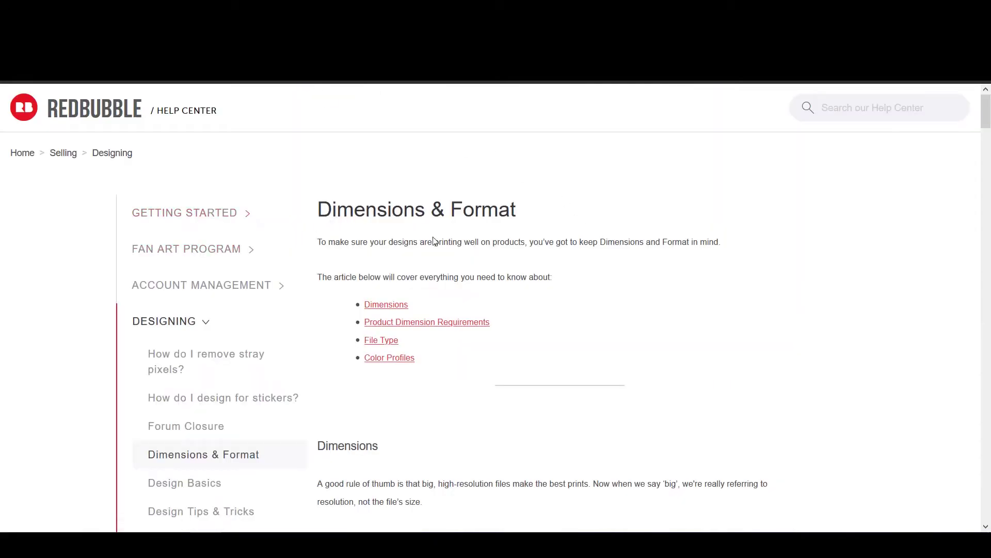
- In the Help Center's Dimensions & Format article, highlight the recommended starting resolution for using a single image file on every product
scroll(434, 241, down, 5)
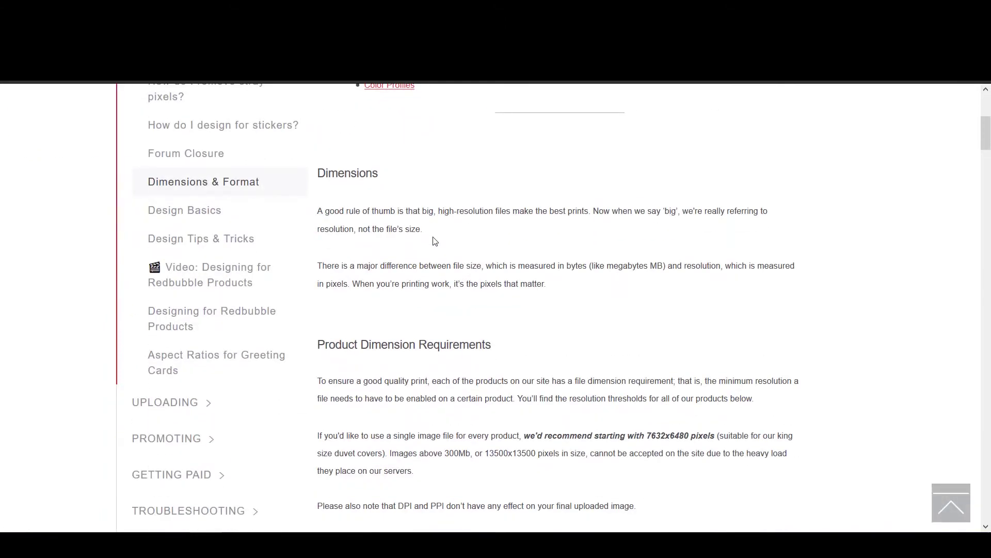
scroll(433, 241, down, 1)
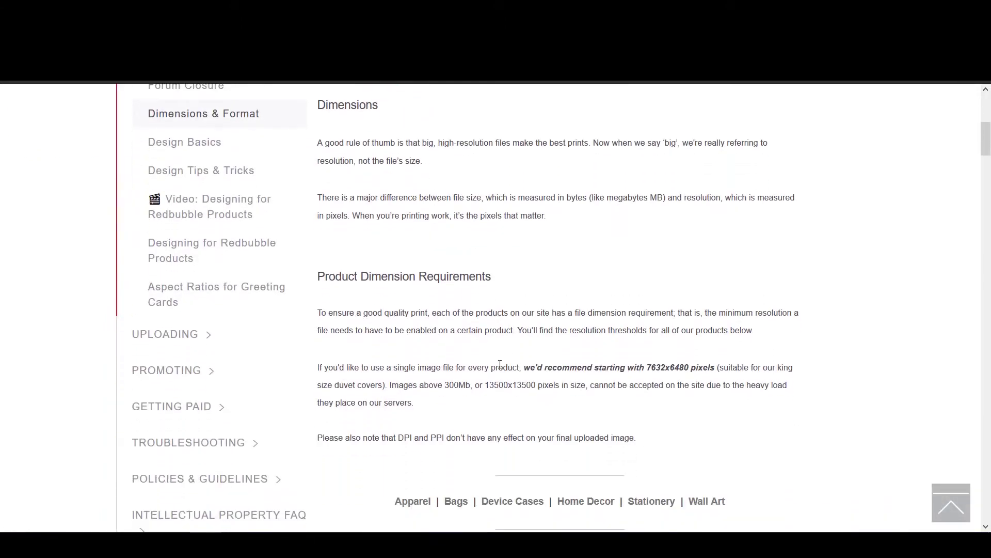
drag(527, 368, 654, 372)
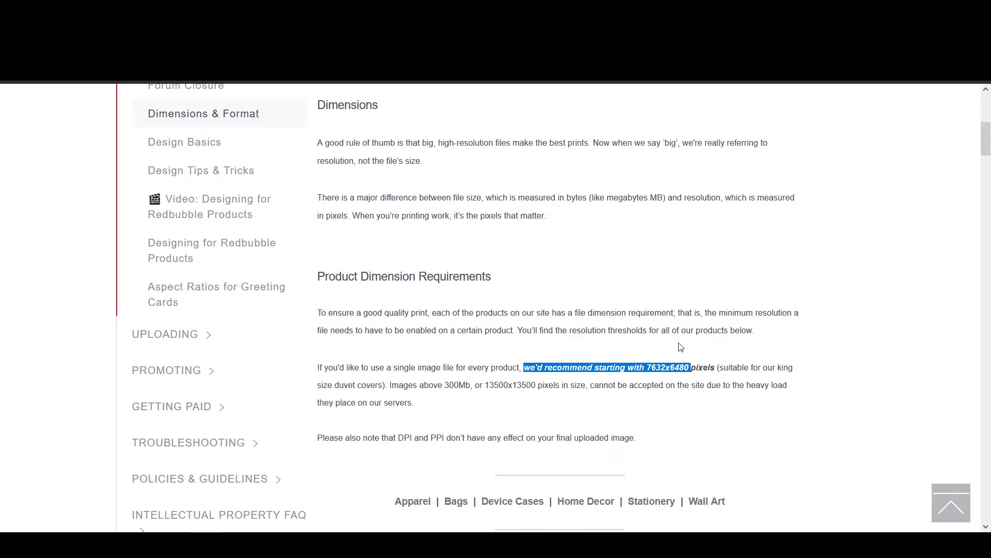
click(635, 369)
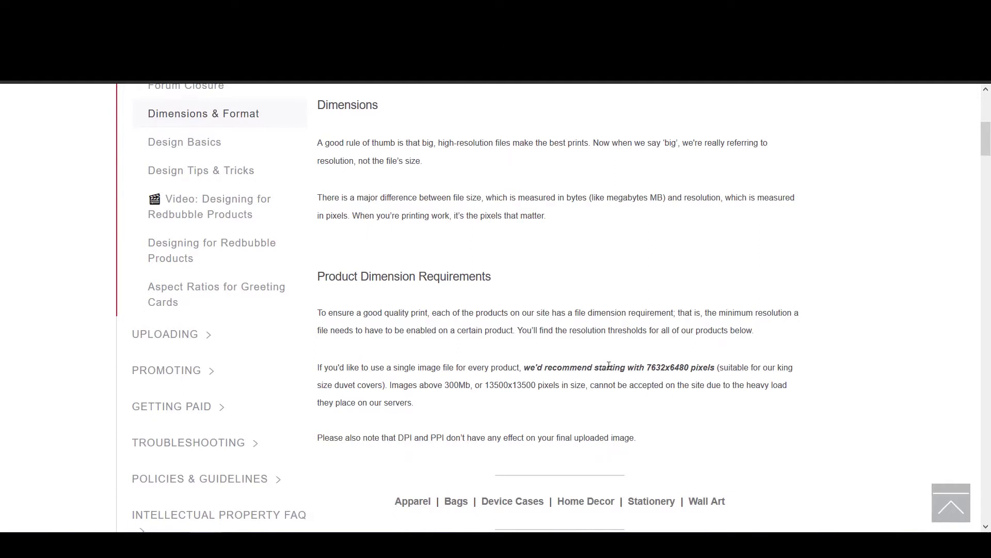
- Review the required pixel dimensions listed for each product in the article's Apparel section
scroll(609, 366, down, 8)
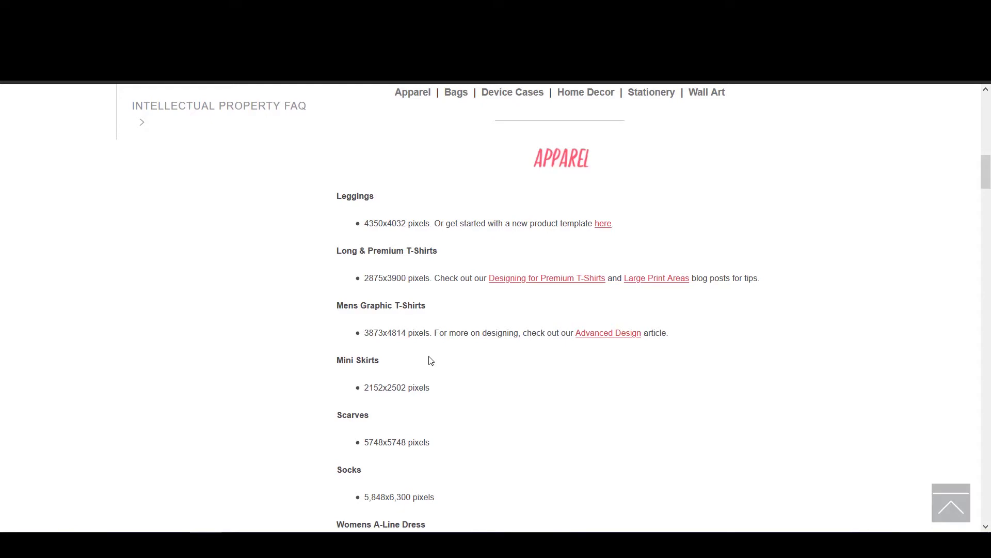
scroll(431, 360, down, 1)
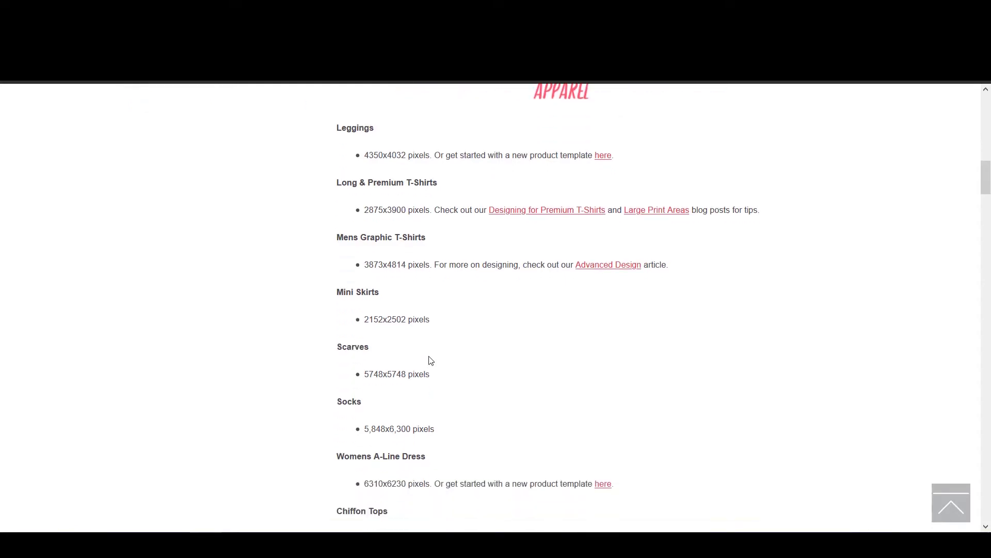
scroll(431, 360, down, 2)
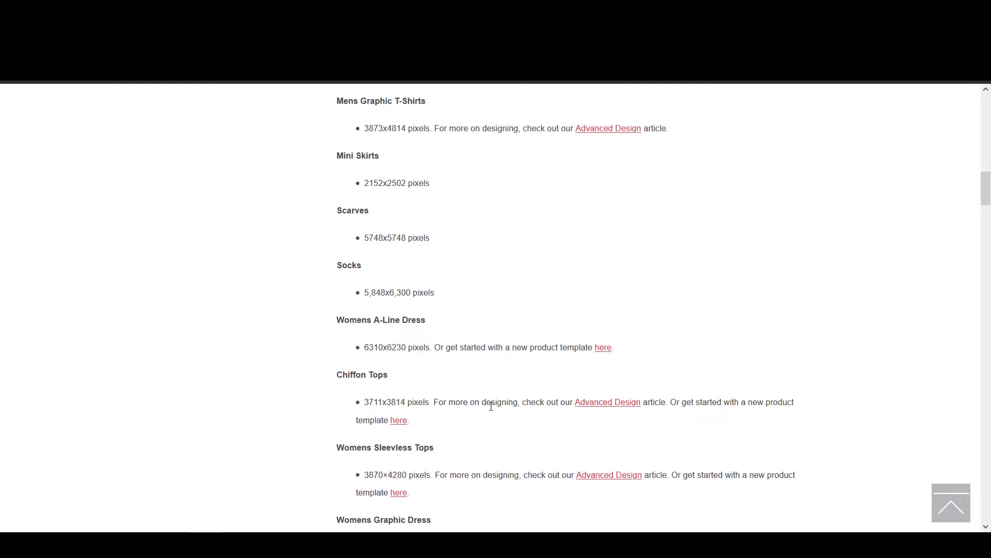
- Return to the product previews of the new work and open the Mugs design editor to examine its print layout
click(106, 75)
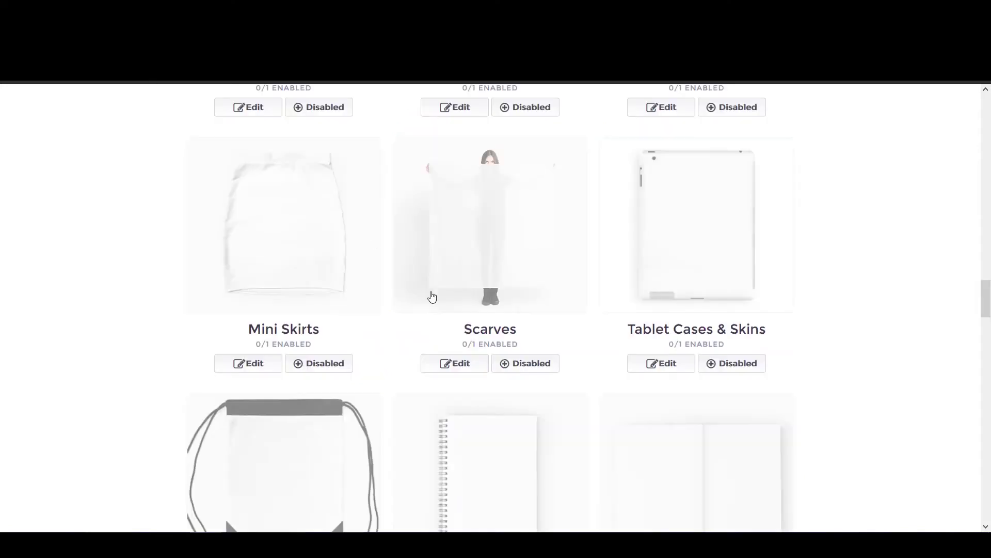
scroll(432, 295, up, 5)
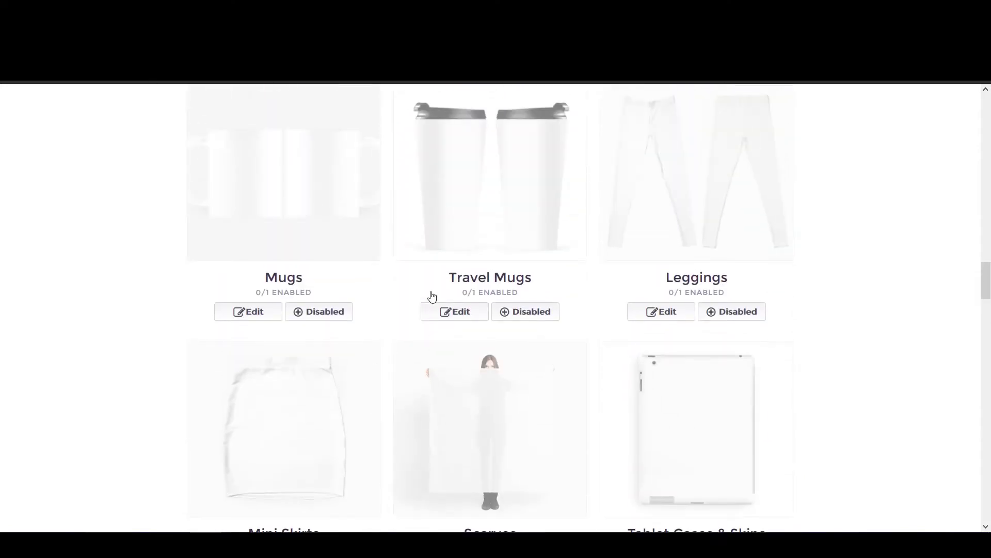
click(325, 211)
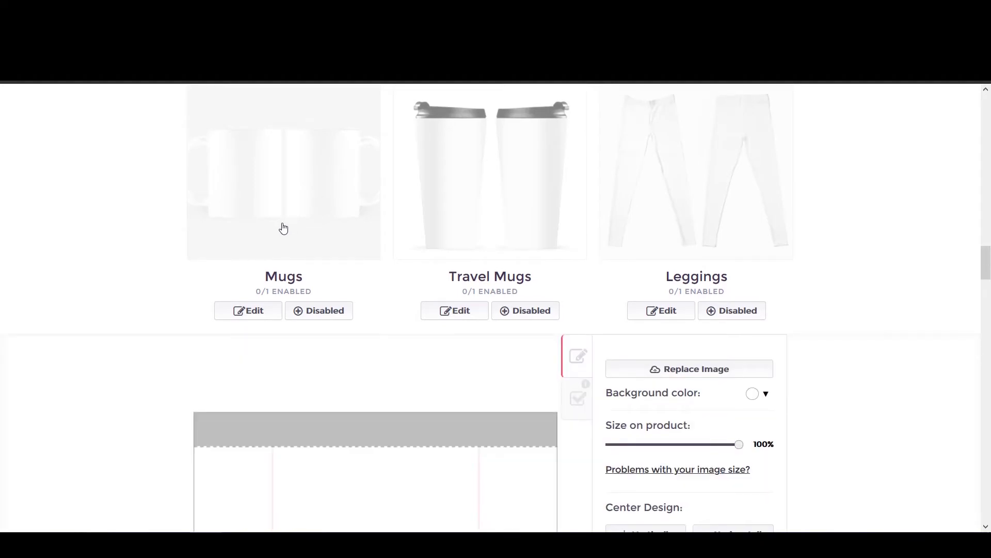
scroll(284, 227, down, 3)
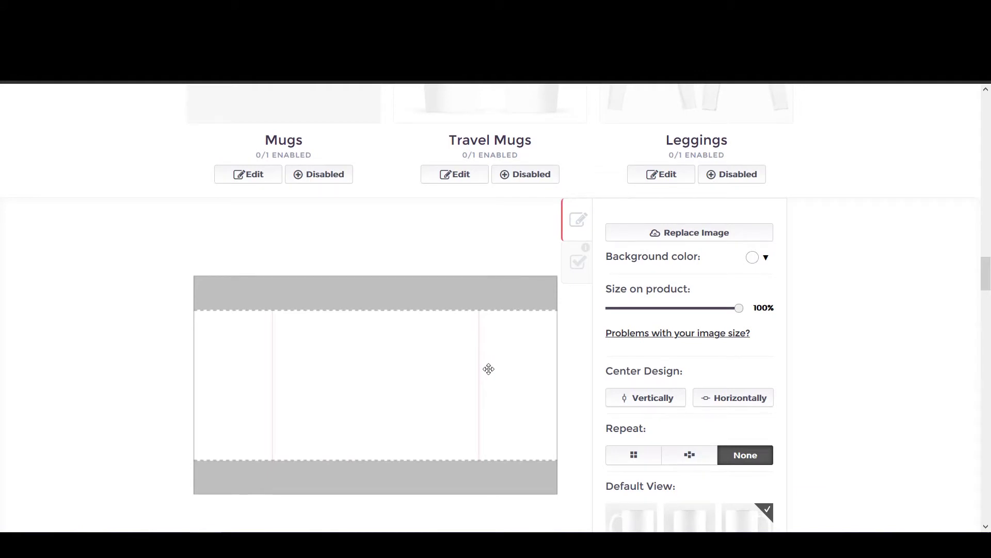
- Close the Mugs design editor, open the Clocks editor to view its circular print layout, and close it again
click(283, 111)
scroll(361, 439, down, 5)
scroll(362, 440, down, 8)
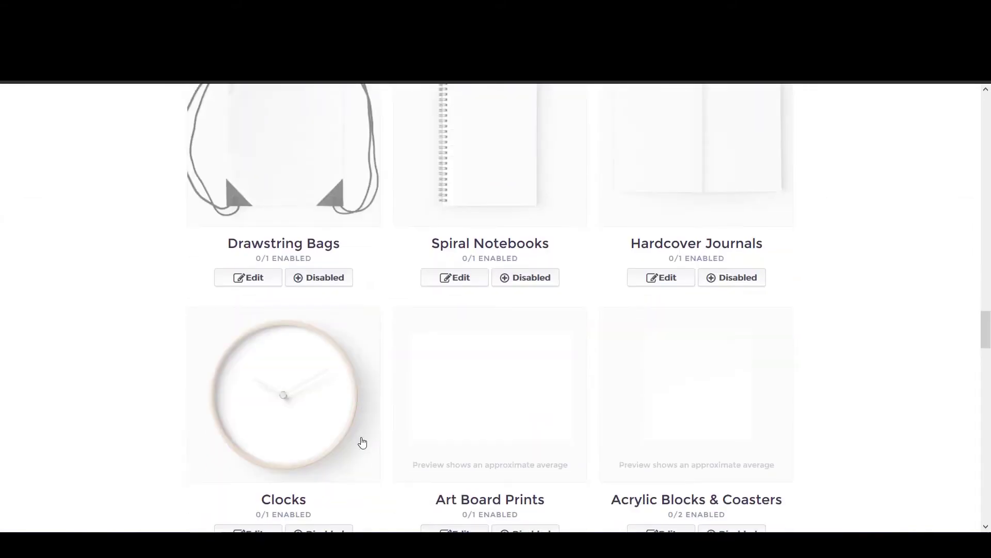
click(295, 263)
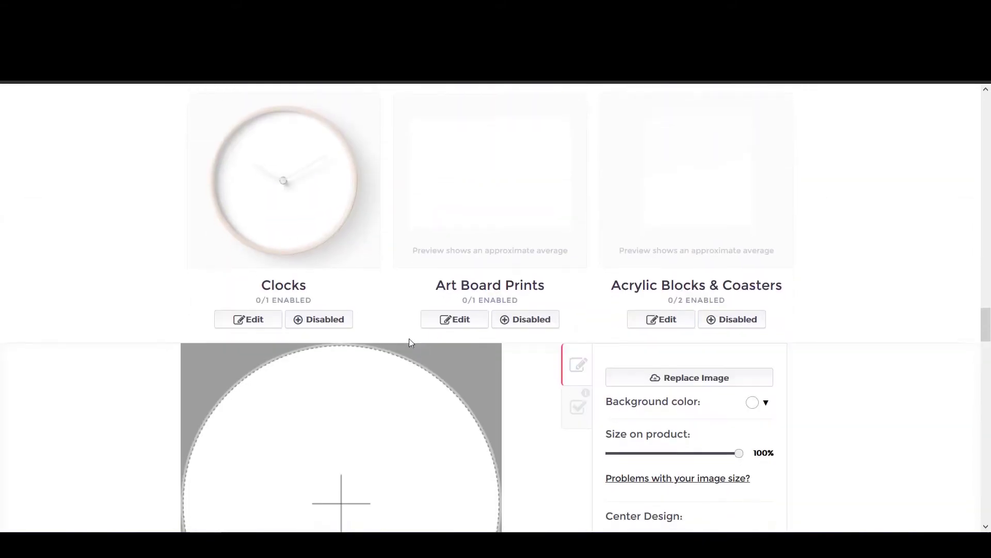
click(313, 223)
- Open the Backpacks design editor, examine its print size and layout, and close it
scroll(313, 223, down, 4)
scroll(312, 223, down, 8)
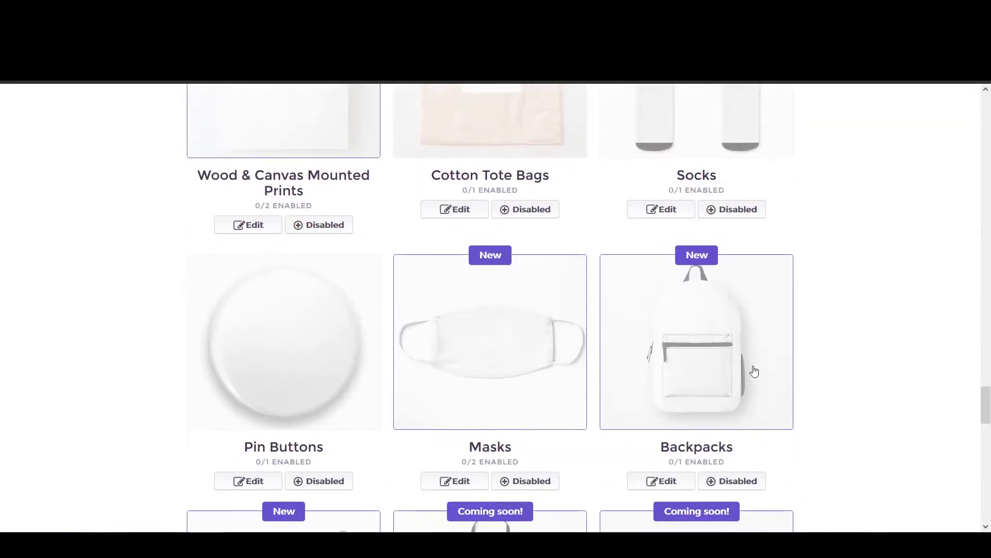
click(740, 376)
scroll(741, 384, down, 3)
scroll(742, 385, down, 3)
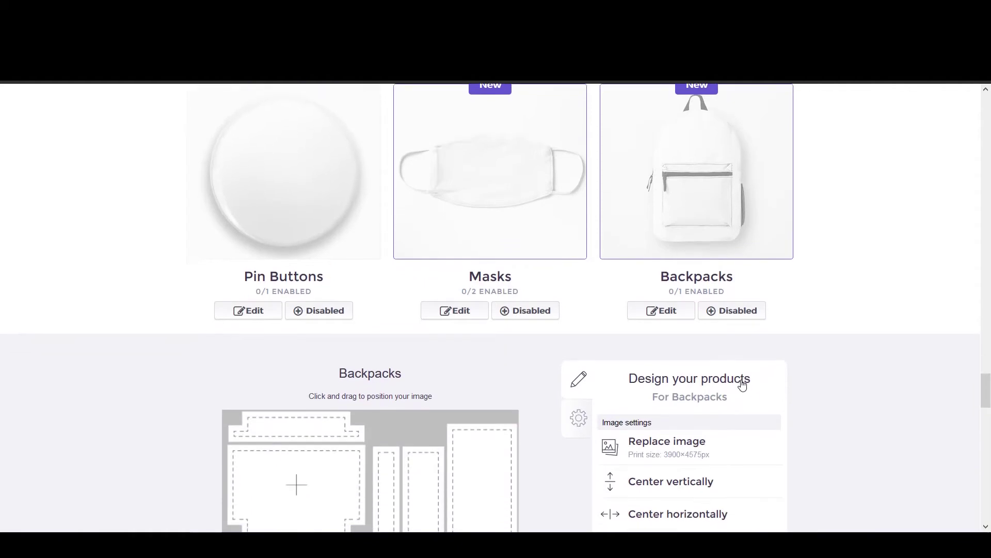
scroll(742, 385, up, 1)
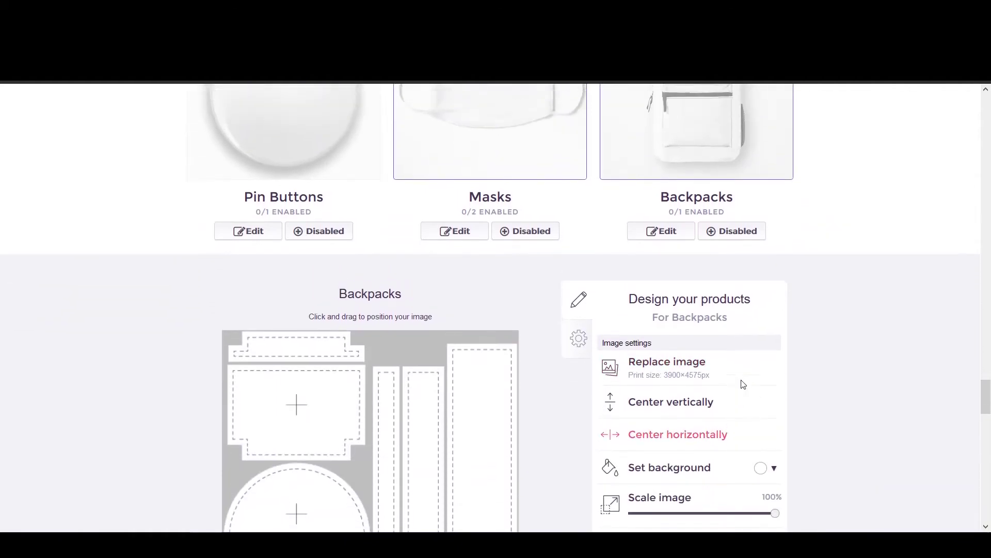
key(Escape)
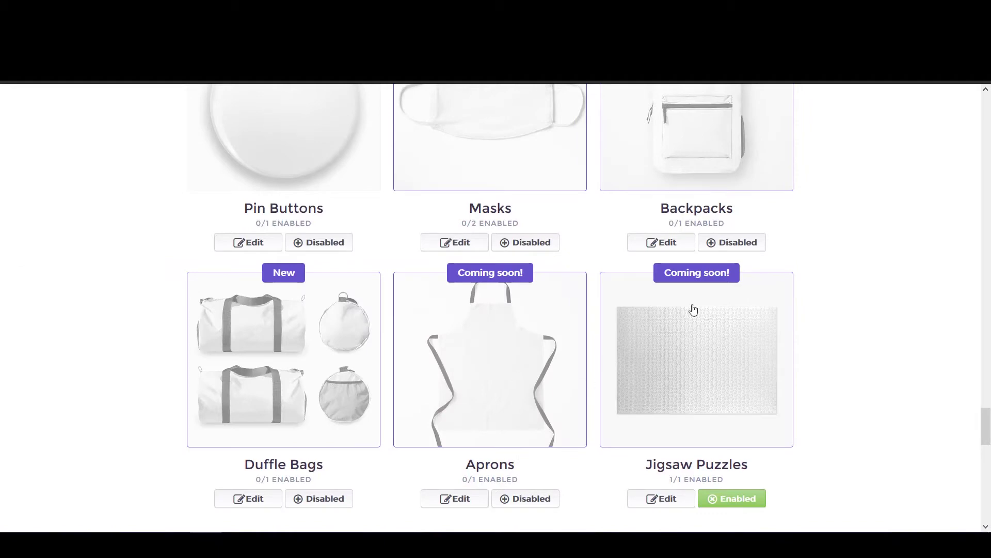
- Reopen the Backpacks design editor to inspect the full print template and its available pattern options, and close it without changing anything
scroll(617, 313, up, 3)
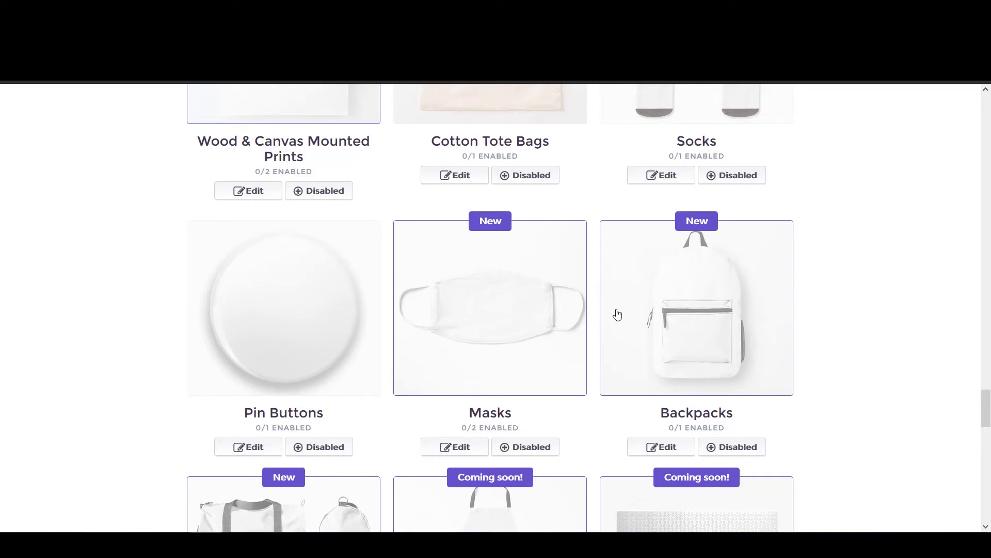
click(693, 356)
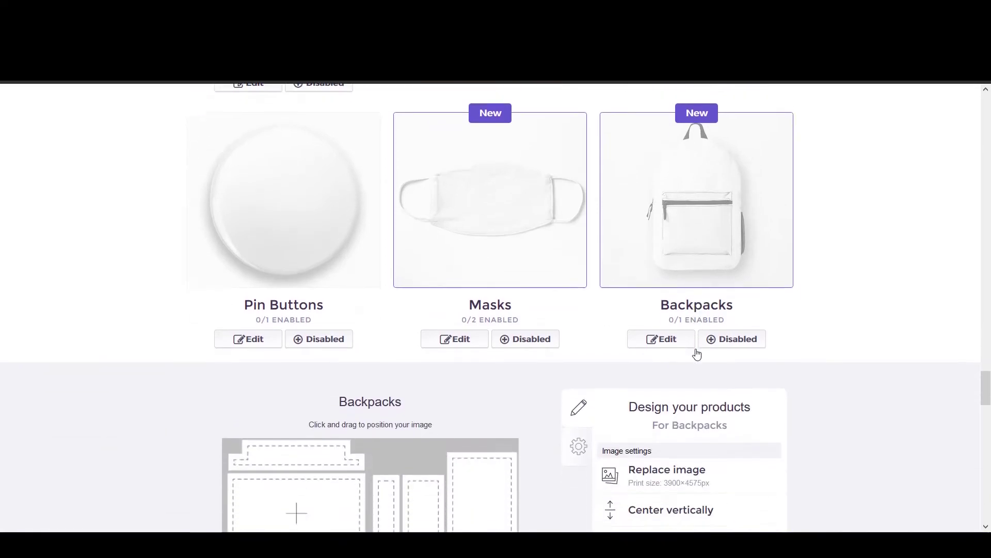
scroll(696, 354, down, 8)
scroll(697, 354, up, 3)
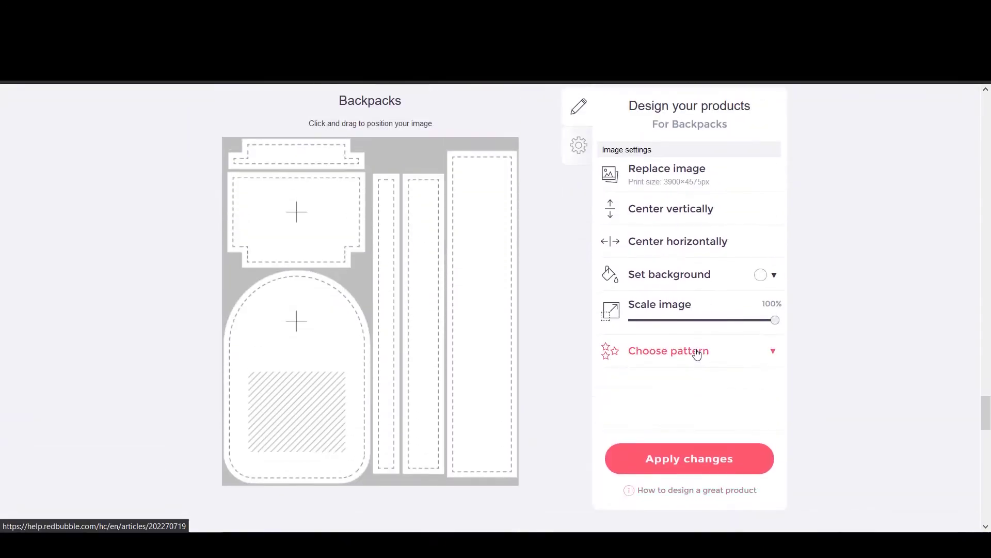
click(746, 359)
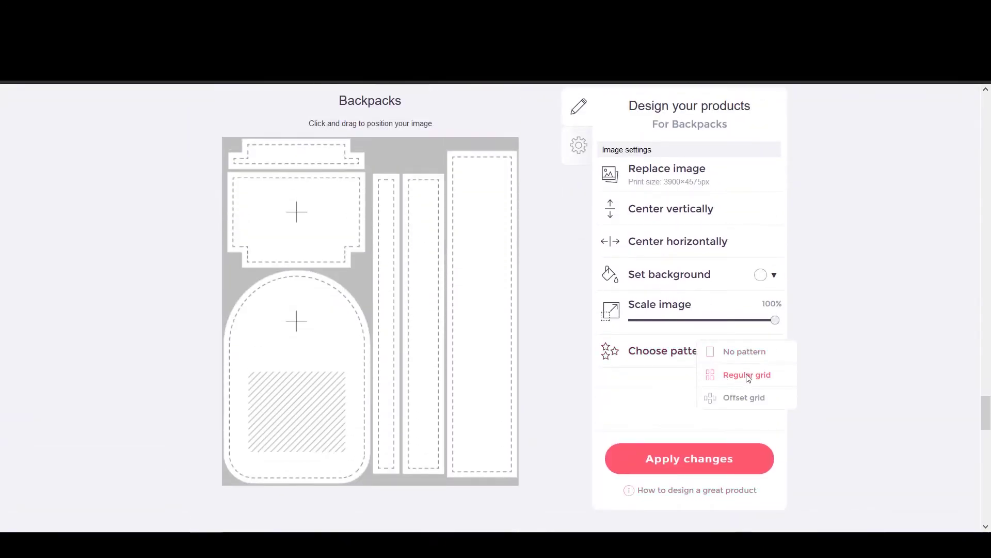
scroll(793, 290, up, 4)
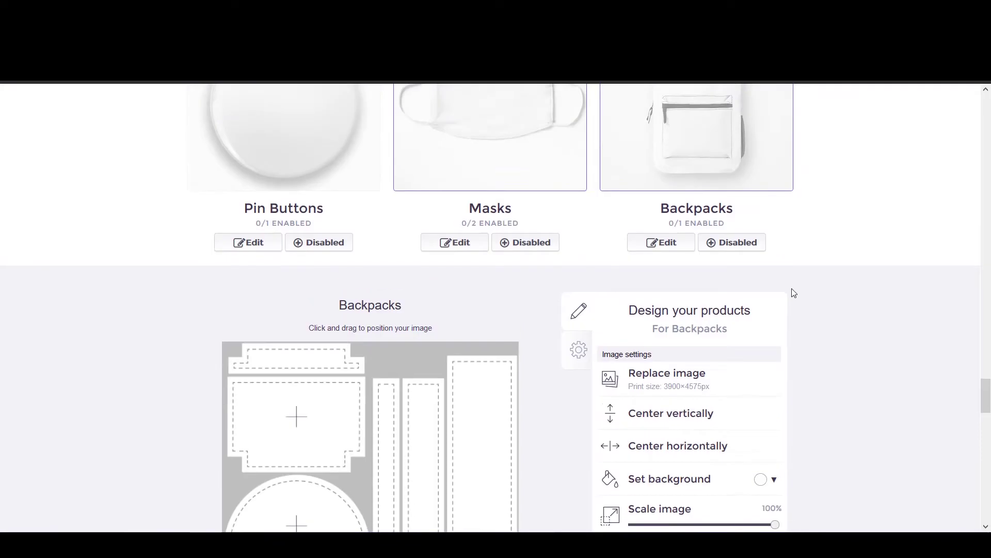
click(743, 189)
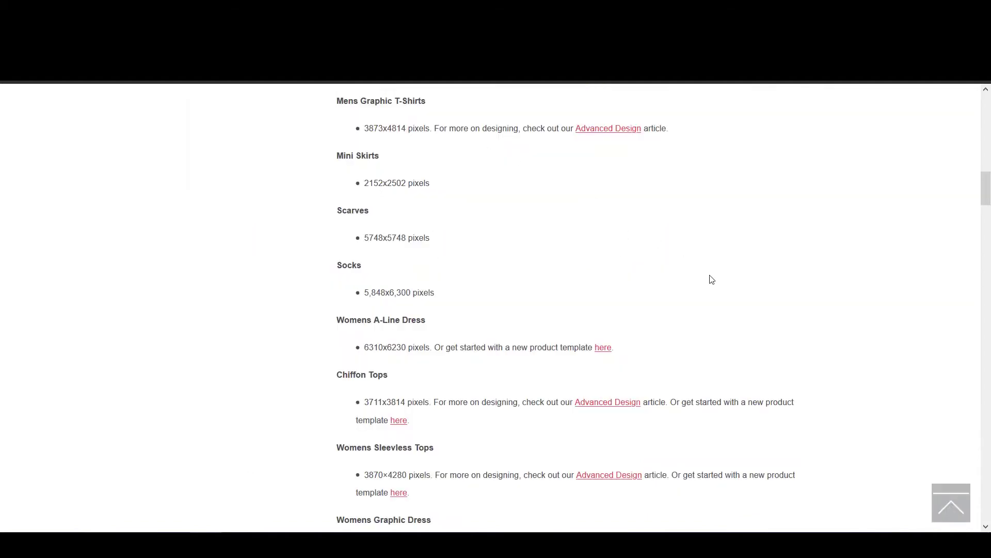
- In the Help Center's dimensions article, highlight the recommended starting width for a single image file used on every product
scroll(712, 279, up, 9)
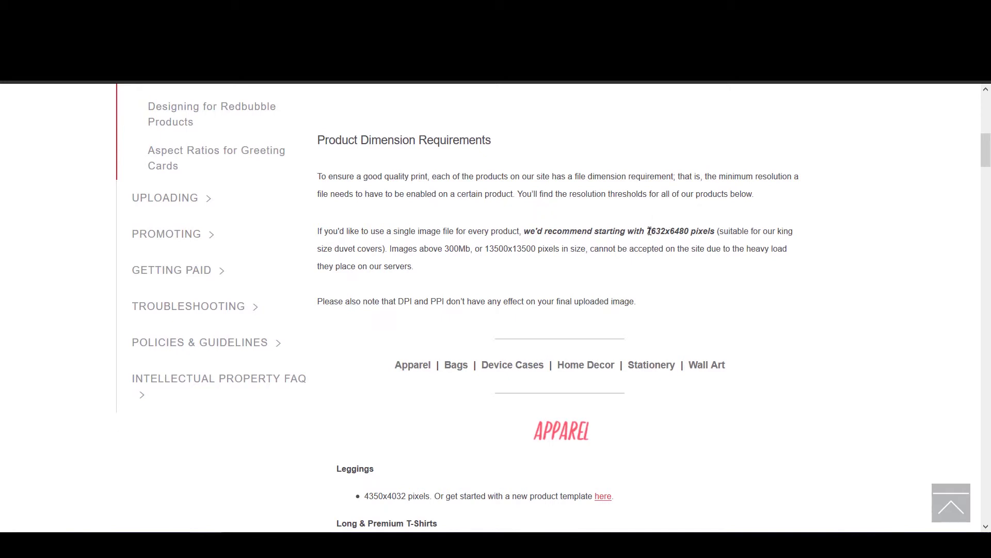
drag(649, 231, 683, 231)
click(682, 241)
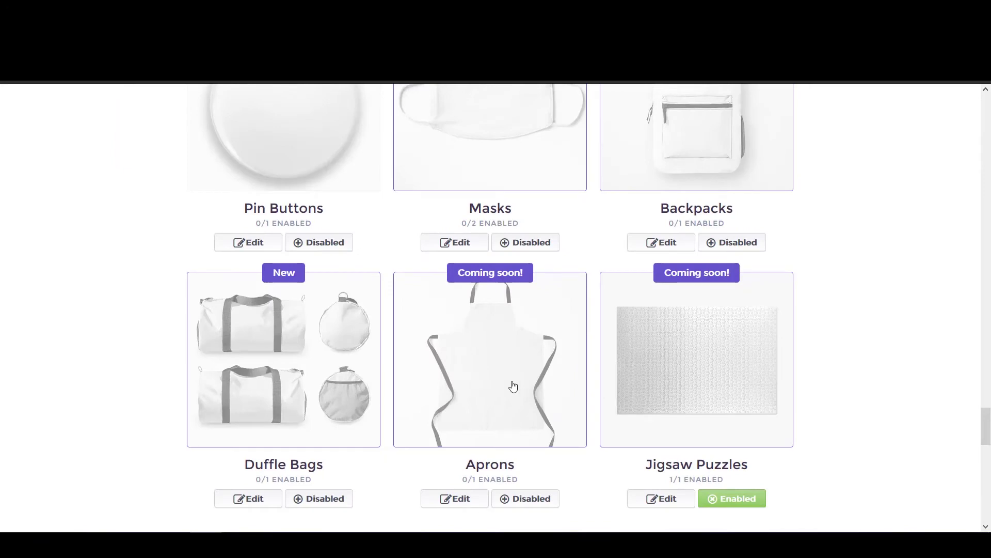
- Back in the new work's product previews, compare the products from Mugs through Jigsaw Puzzles and check which ones are enabled
scroll(511, 385, up, 4)
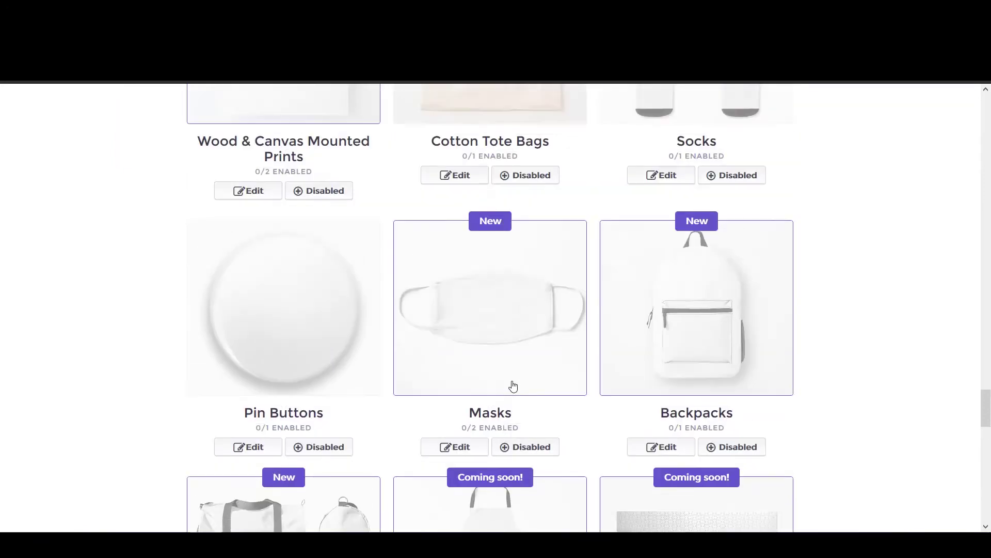
scroll(513, 386, up, 15)
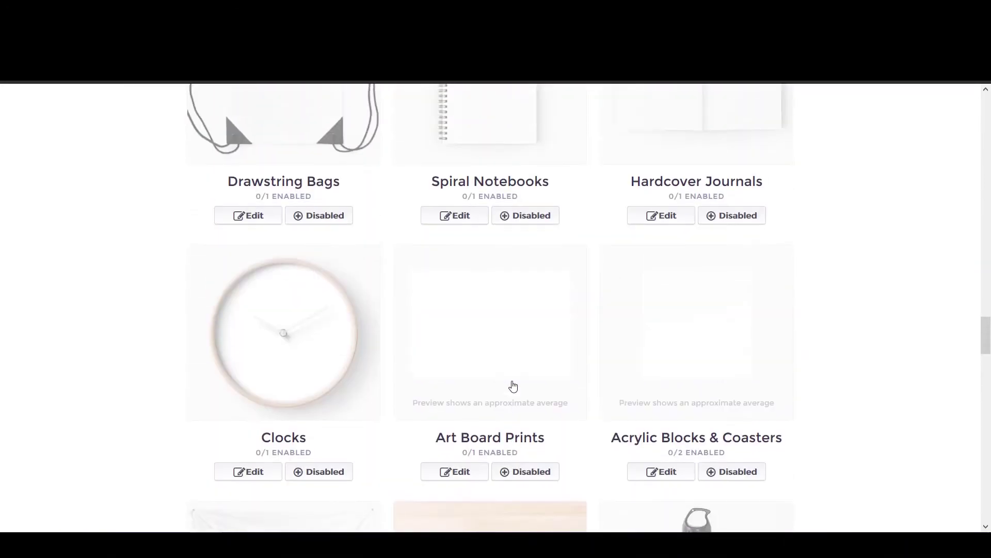
scroll(304, 303, up, 8)
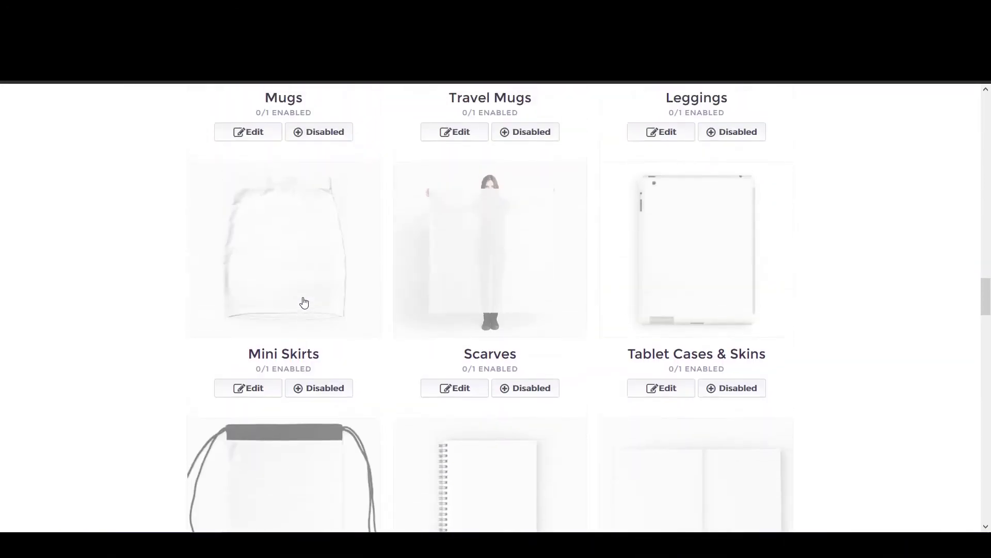
scroll(304, 303, up, 5)
scroll(304, 303, down, 10)
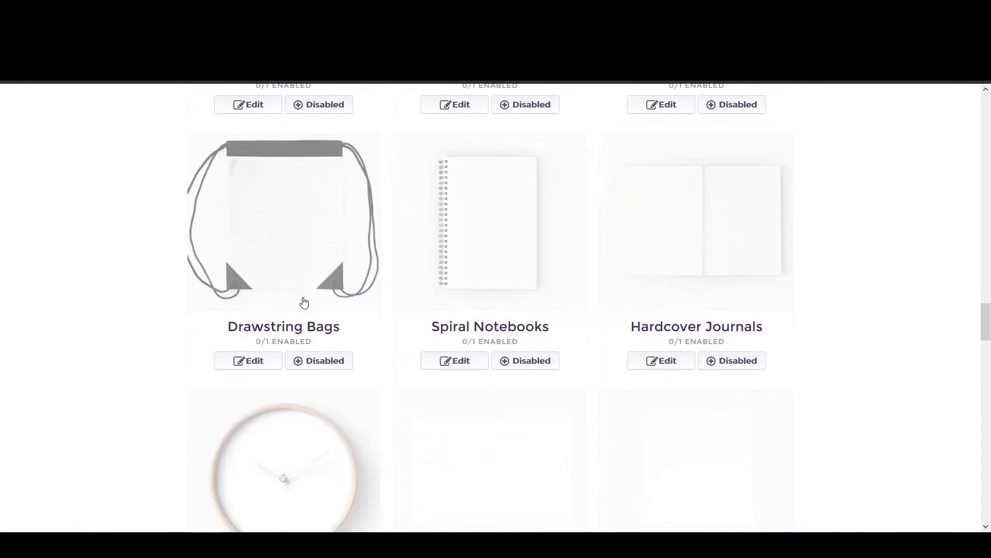
scroll(304, 304, down, 15)
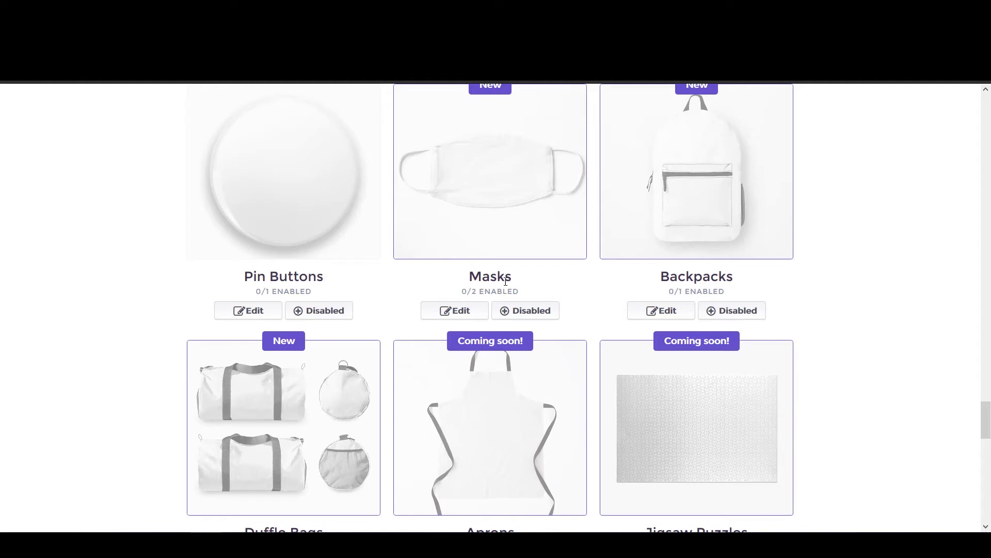
scroll(505, 281, down, 3)
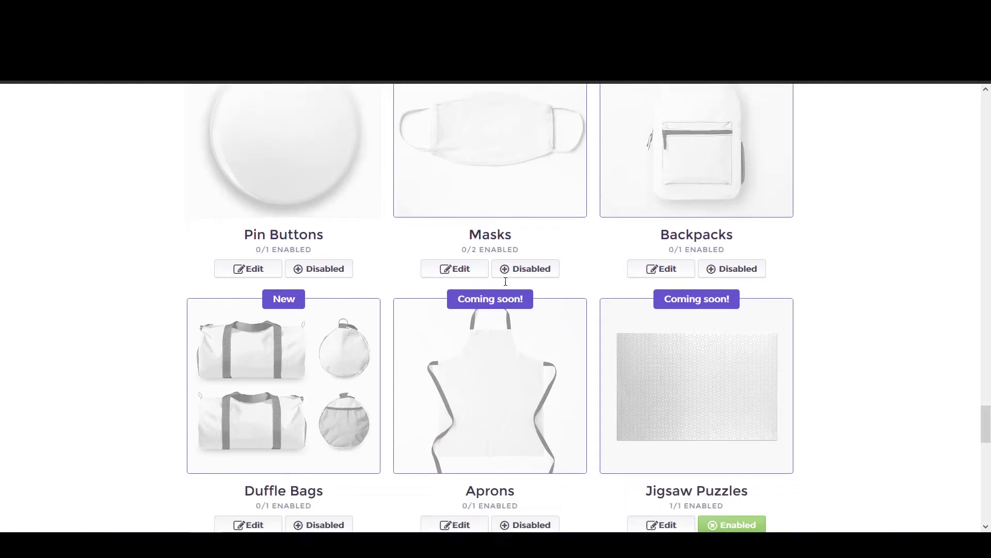
scroll(506, 281, down, 2)
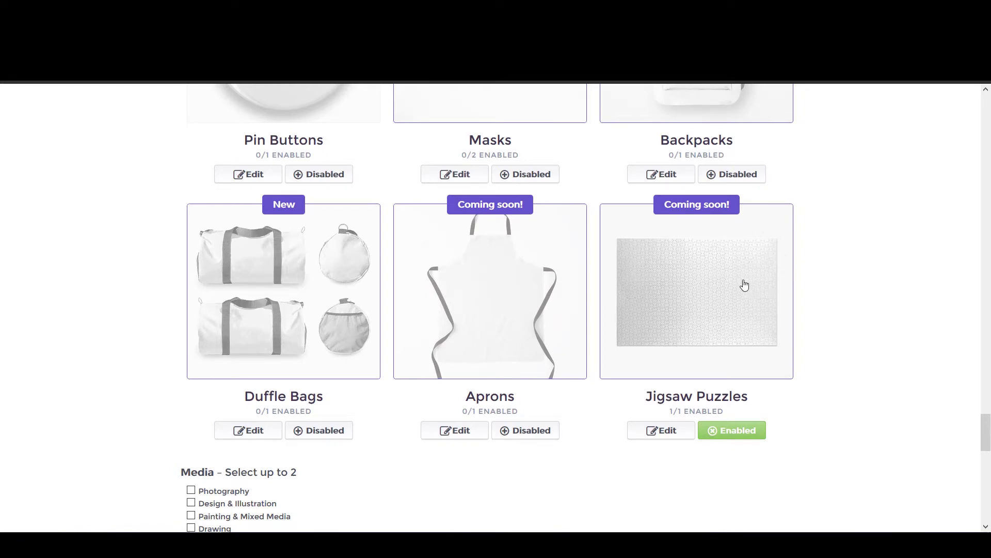
- Open the Jigsaw Puzzles design editor to check its required print size, and select the Duffle Bags product
click(715, 296)
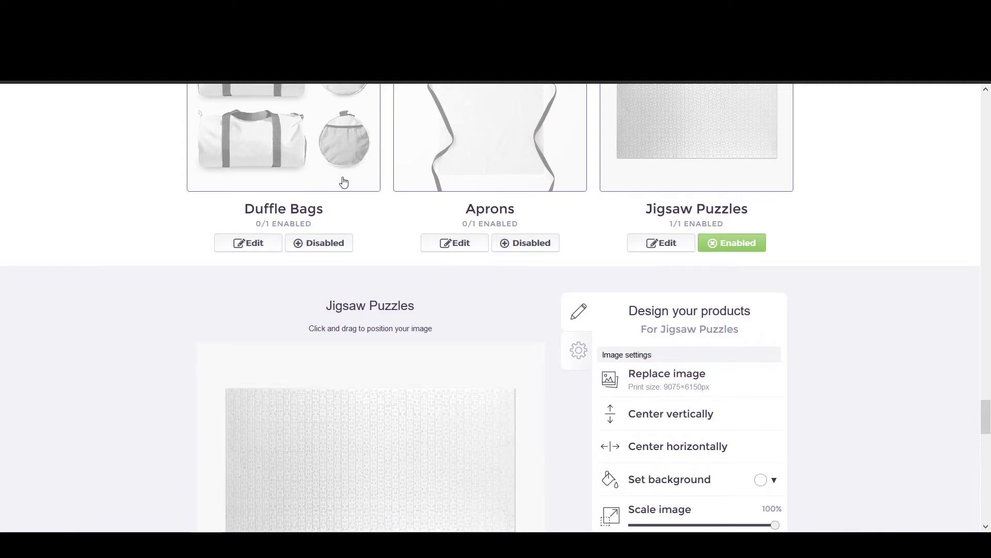
click(329, 168)
scroll(575, 310, up, 1)
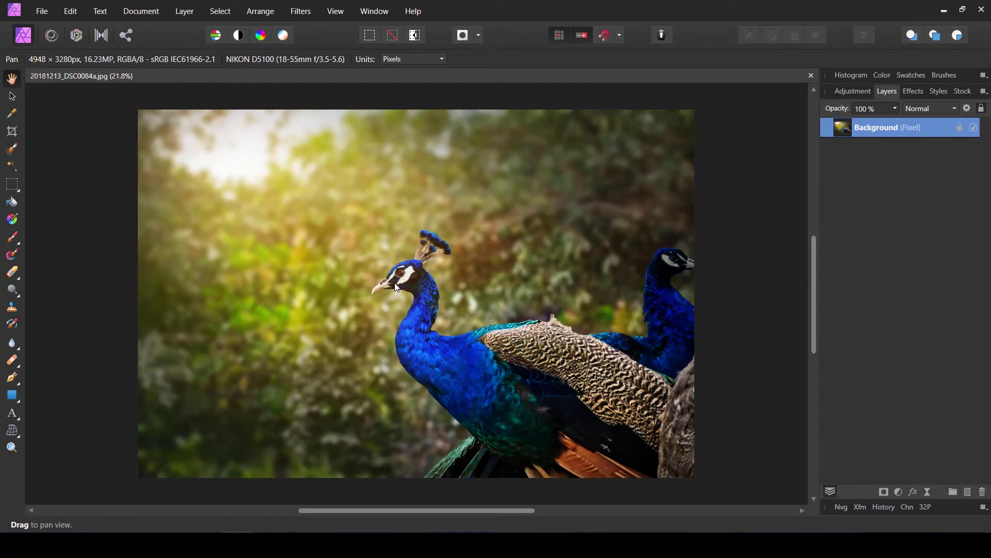
- Switch to Affinity Photo, open Resize Document for the peacock photo, and enter a width of 7632 px
click(147, 13)
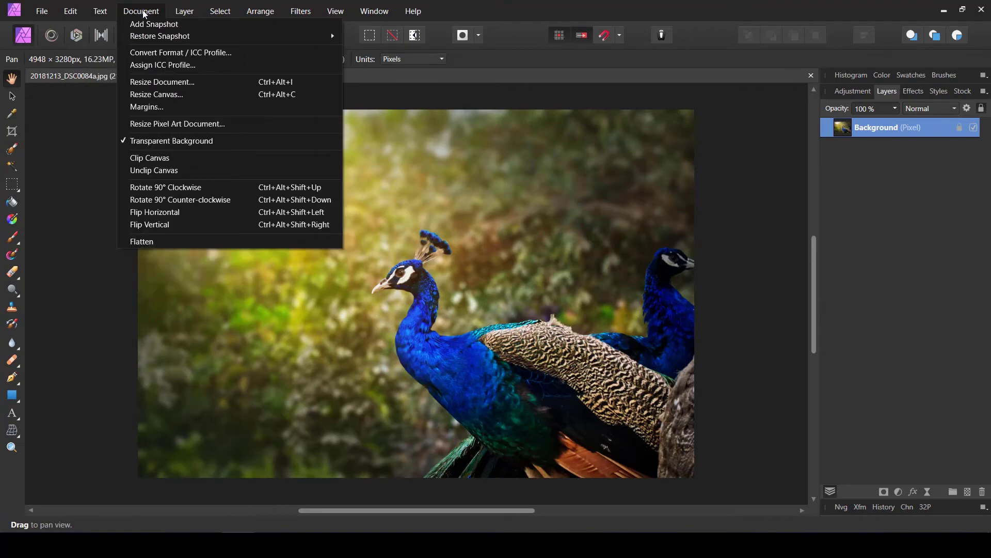
click(182, 82)
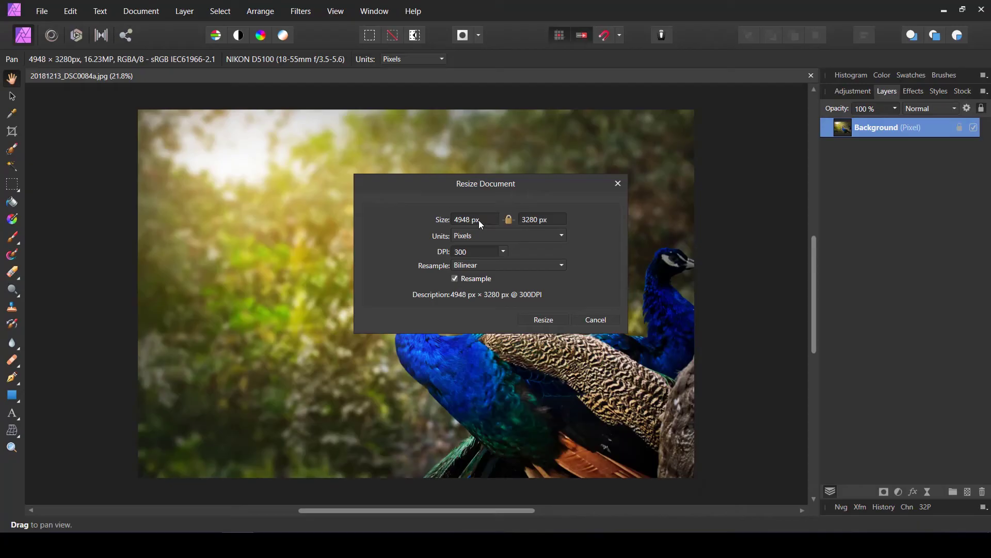
click(480, 221)
text(76)
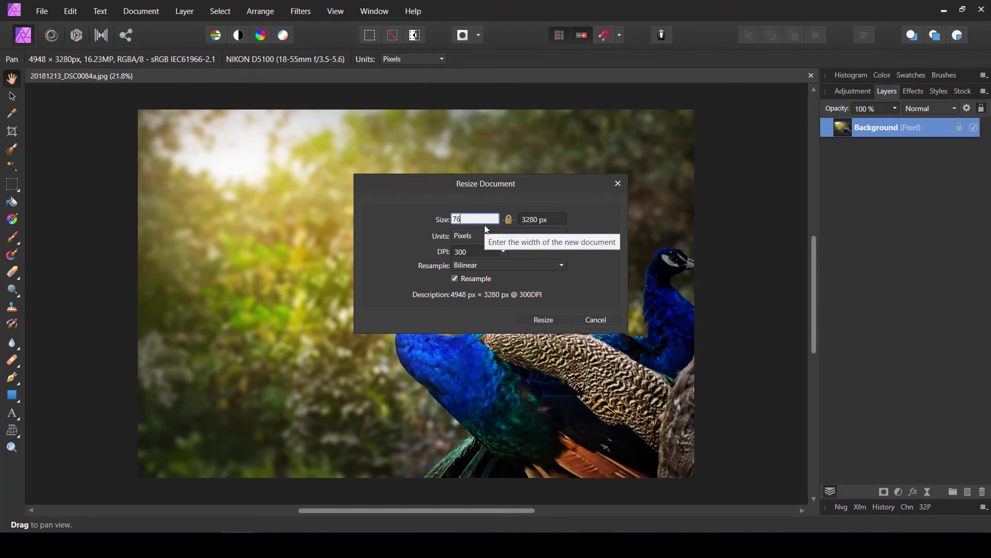
text(32)
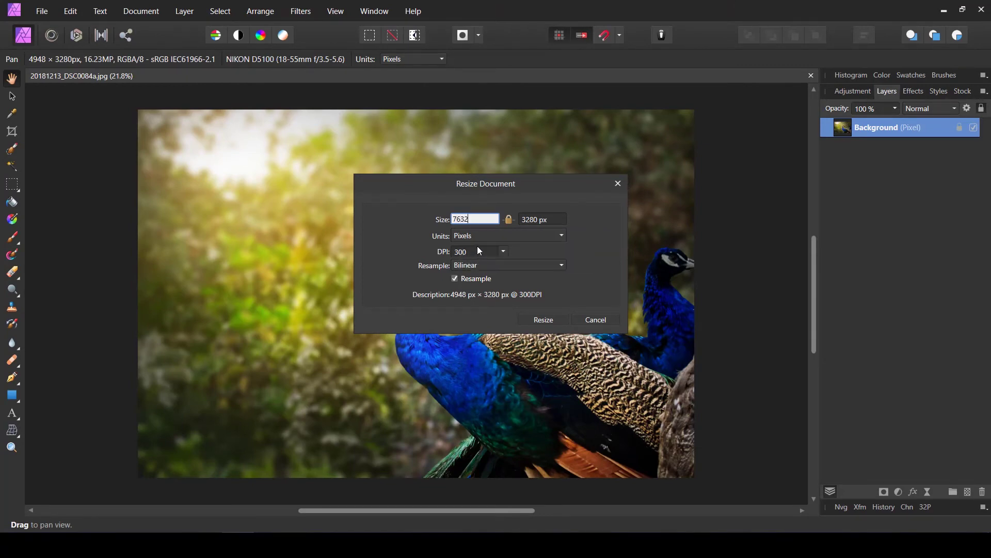
click(477, 247)
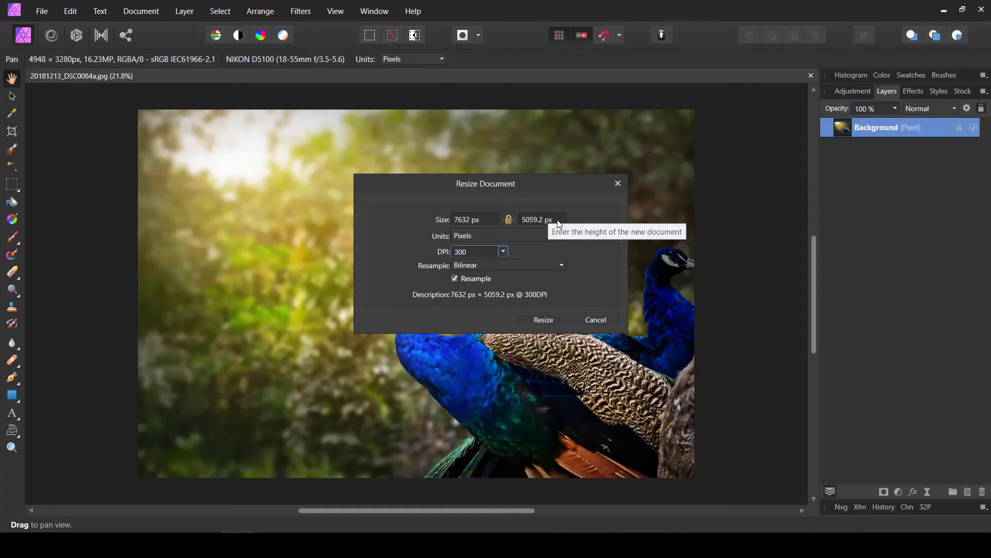
- Set the peacock photo's new height to 6480 px in Resize Document, keeping the aspect ratio locked
click(558, 222)
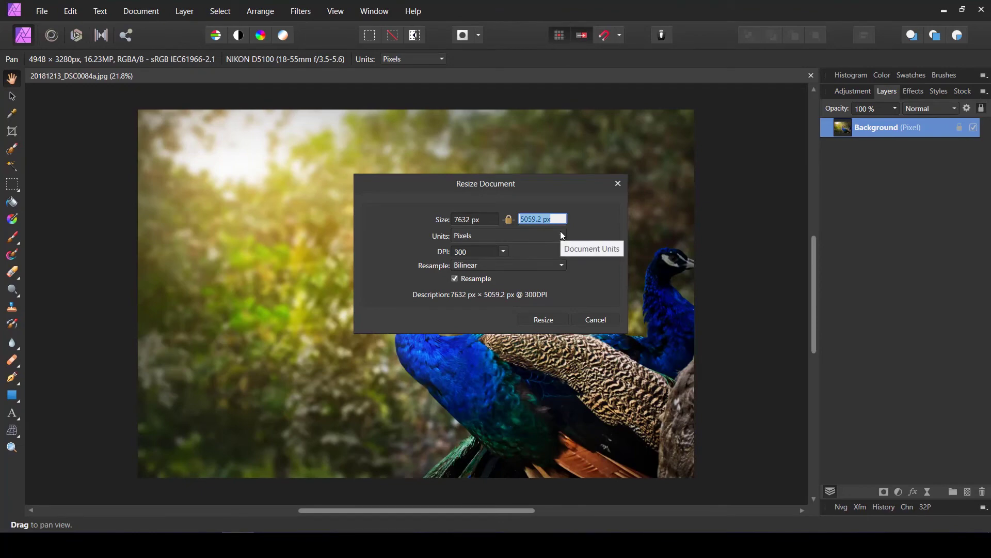
text(6480)
click(470, 251)
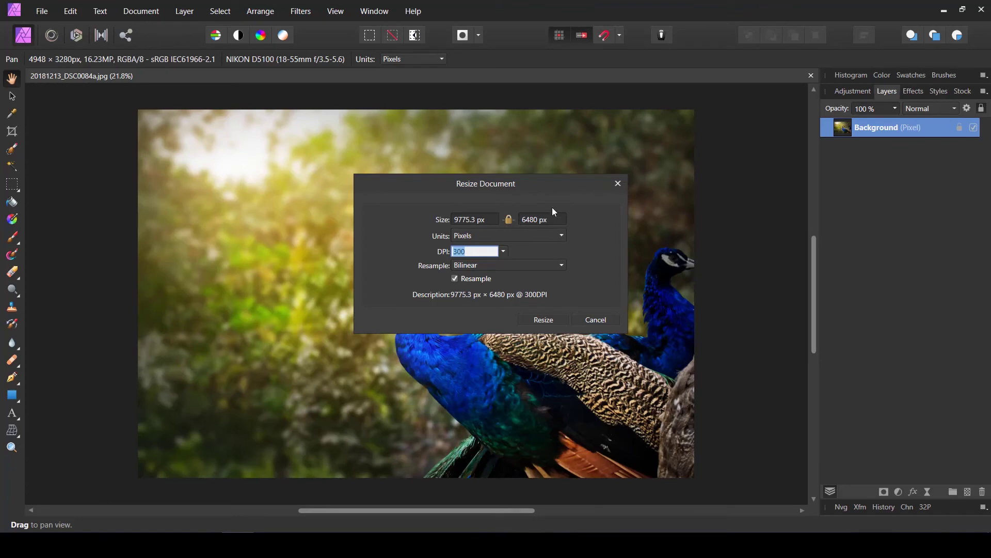
click(553, 221)
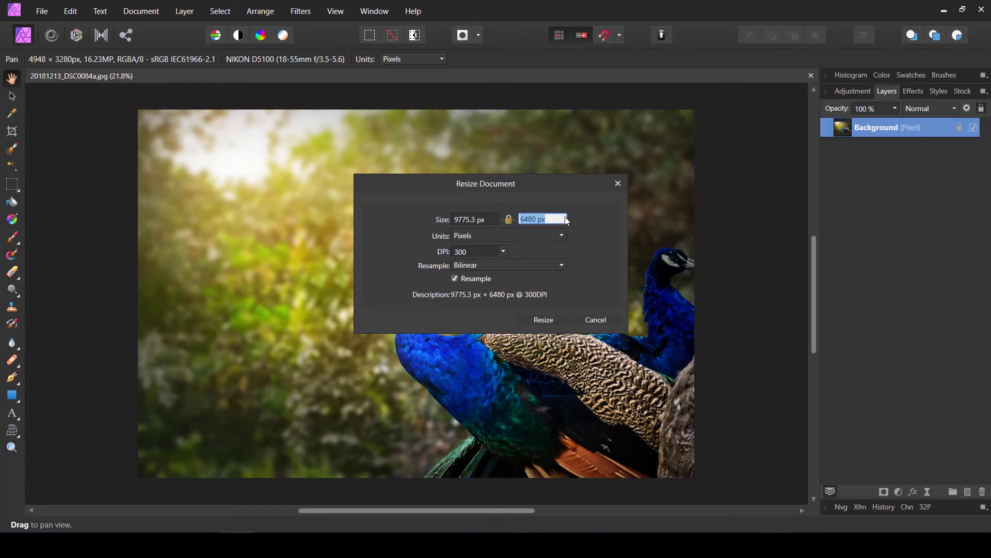
click(555, 219)
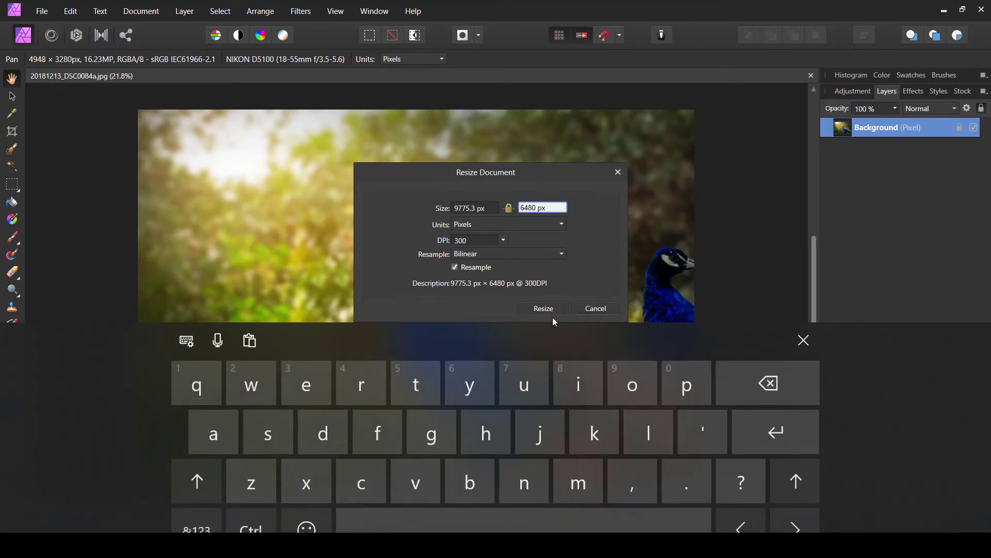
key(Tab)
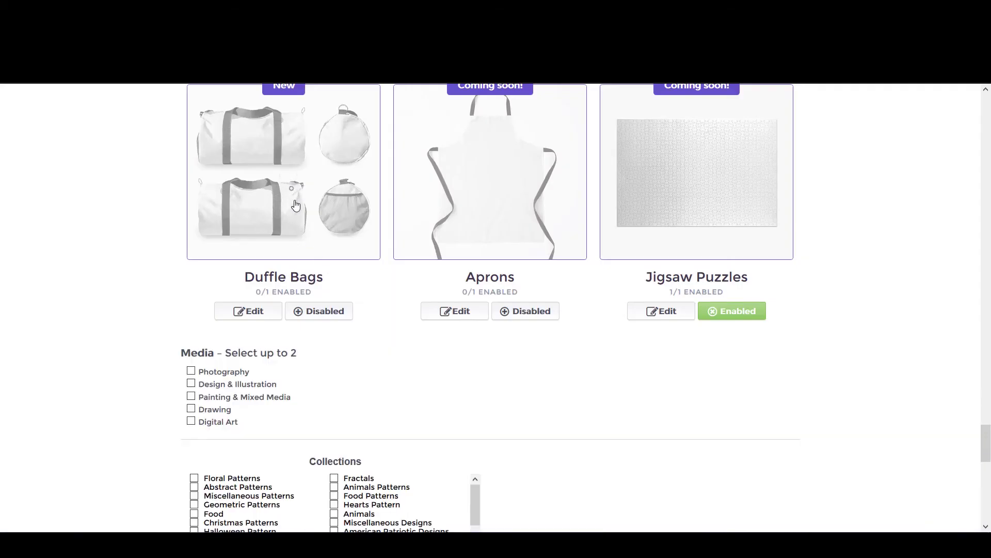
- Switch back to the Redbubble product previews and open the Duffle Bags design editor to examine its print size and layout
click(296, 206)
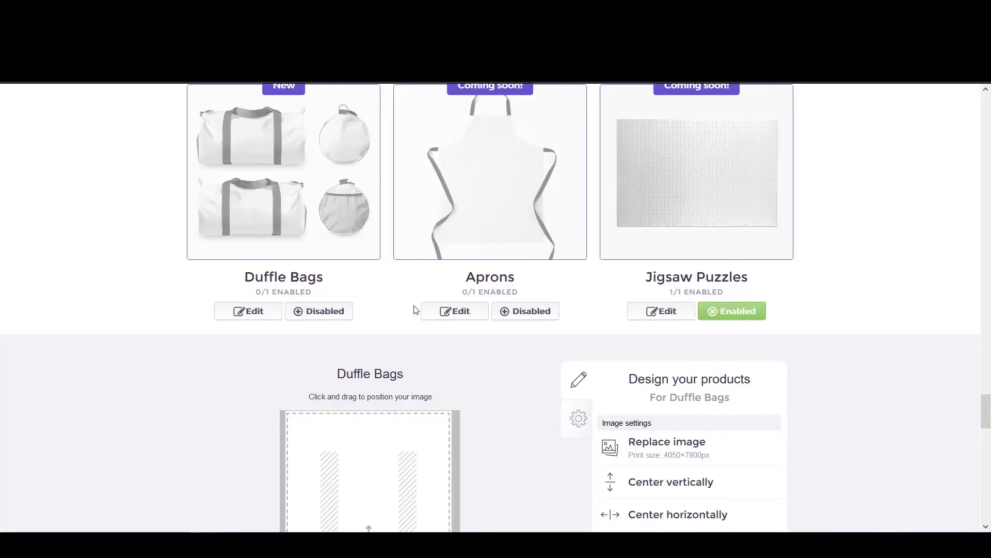
scroll(414, 308, down, 5)
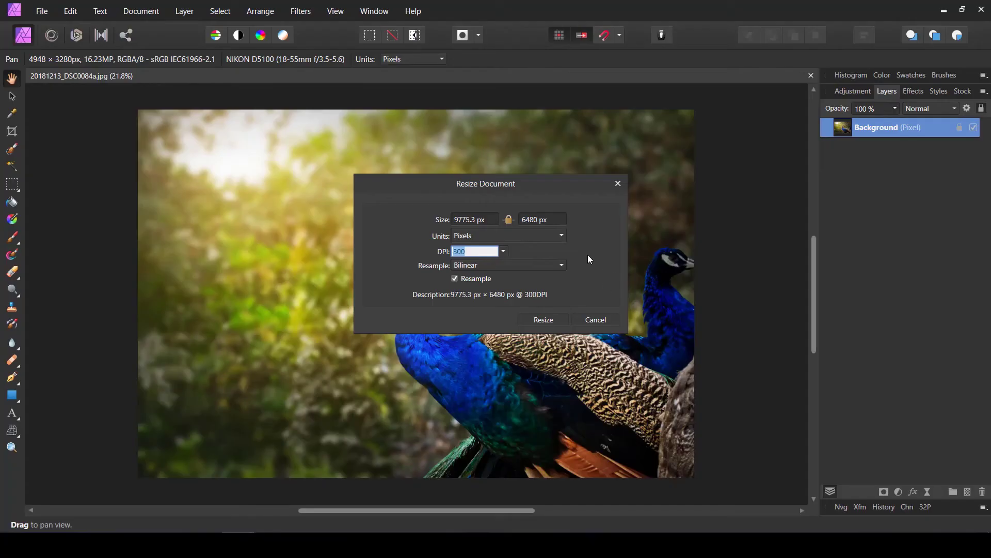
- In Affinity Photo's Resize Document, try a height of 7800 px for the peacock photo and compare it with Redbubble's Duffle Bags print size
click(556, 219)
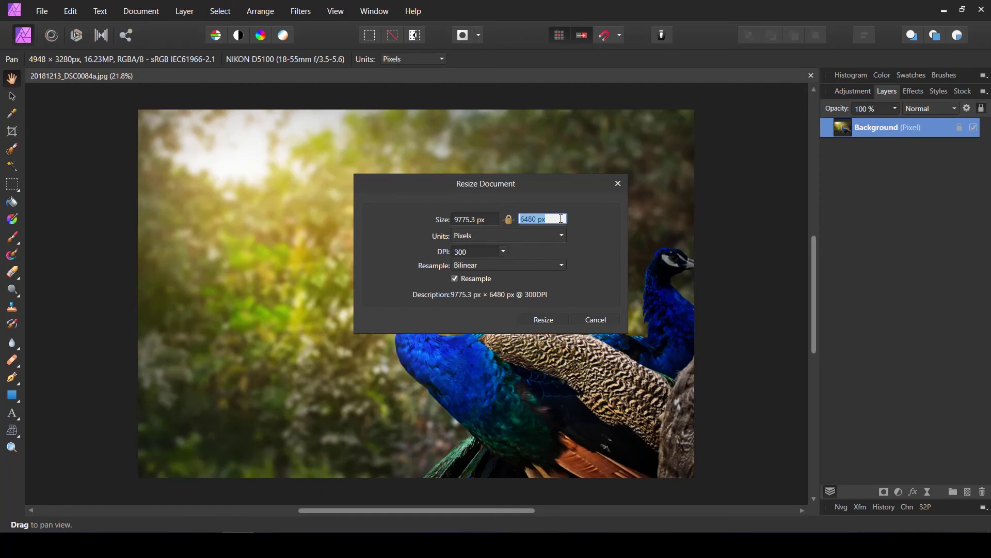
text(7800)
click(479, 251)
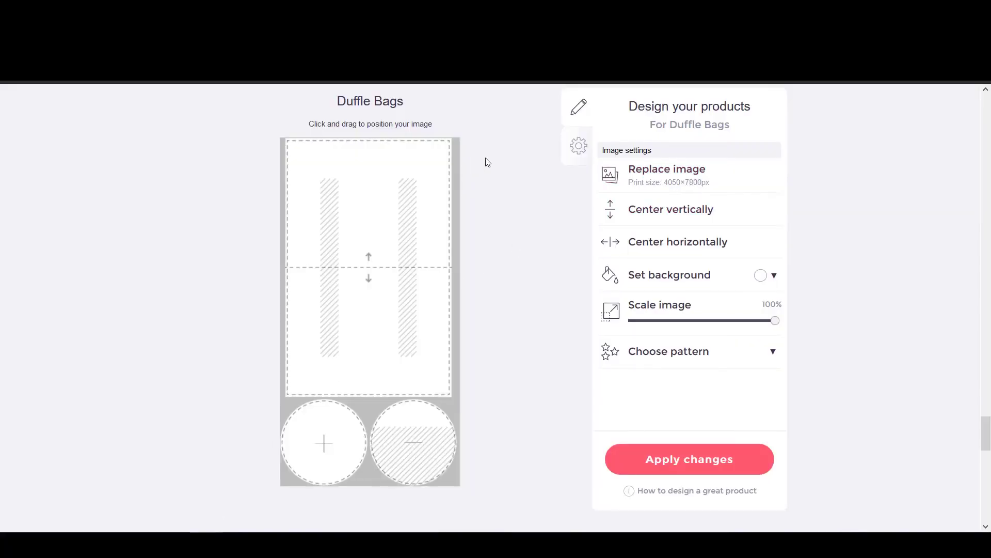
scroll(548, 231, up, 3)
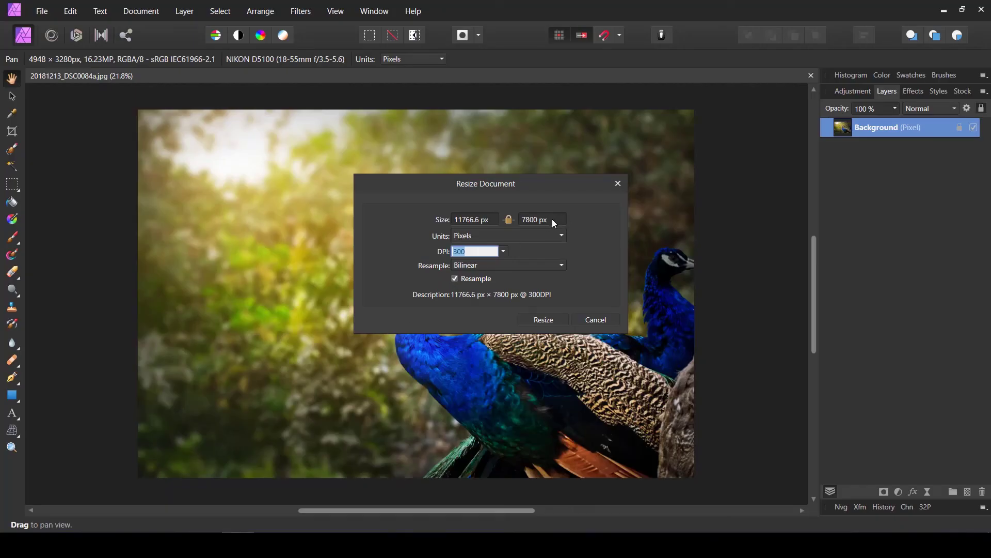
- Switch back to Affinity Photo and set the peacock photo's new height to 6480 px in Resize Document, keeping the aspect ratio locked
click(552, 219)
text(6)
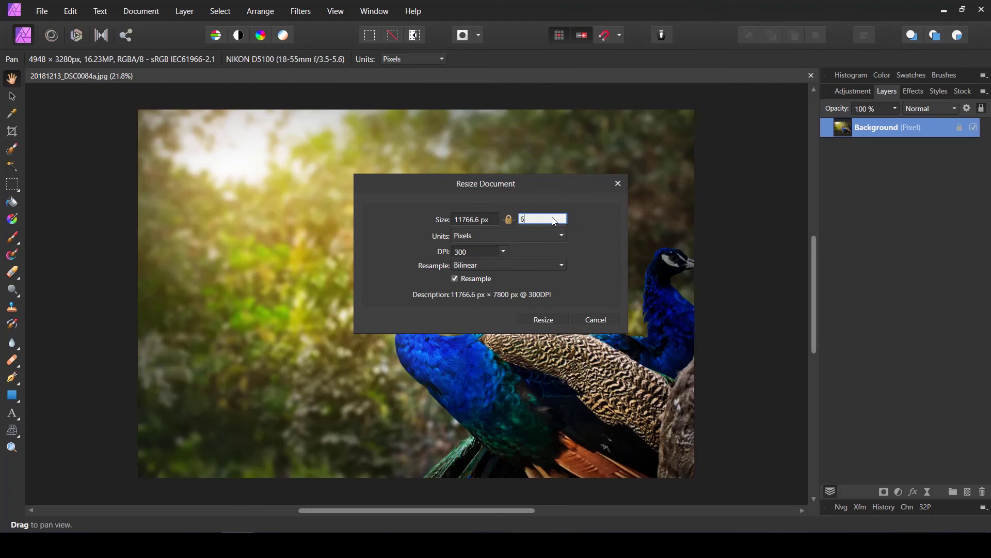
text(480)
key(Tab)
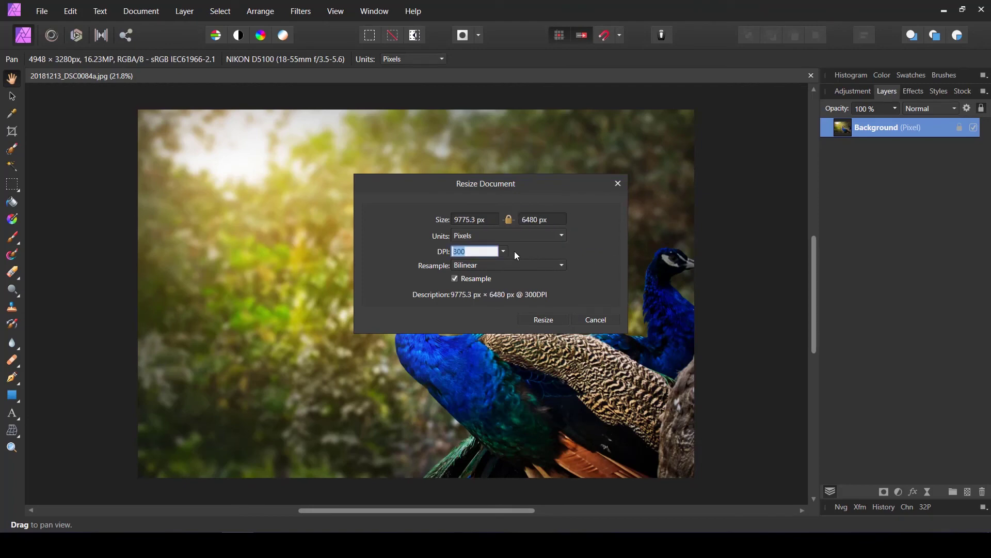
click(489, 253)
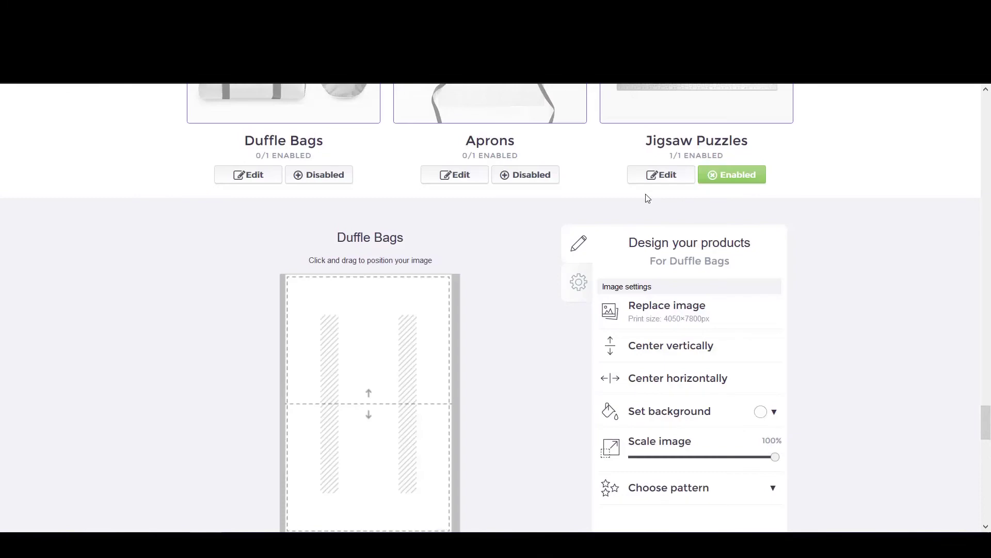
- Switch to the Redbubble product previews and open the Jigsaw Puzzles design editor to check its required print size
scroll(646, 196, up, 4)
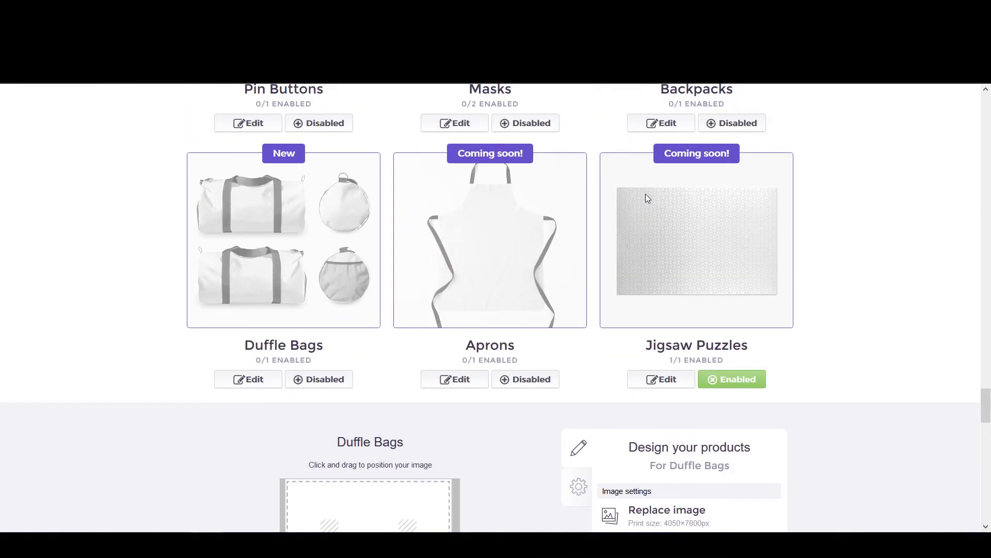
click(710, 274)
scroll(687, 345, down, 3)
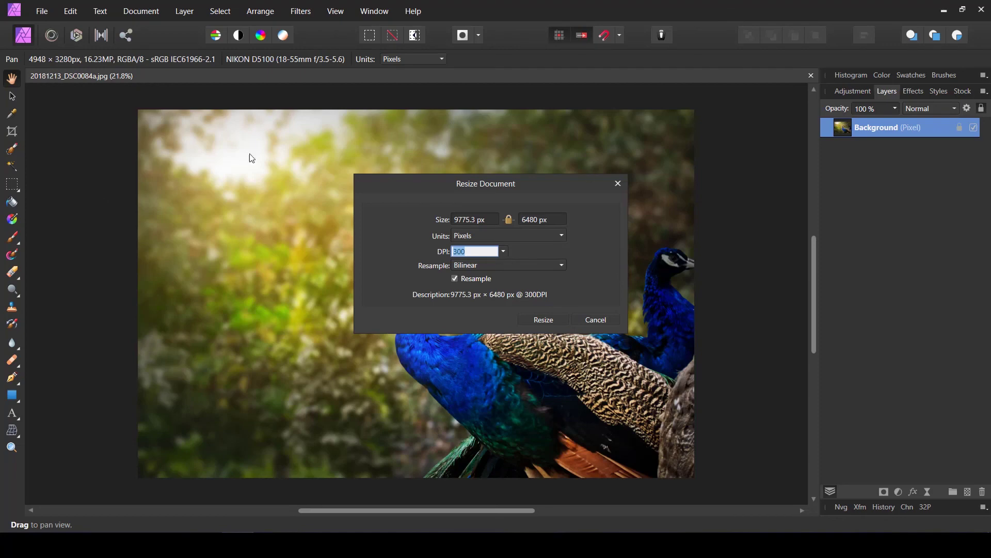
- Dismiss Resize Document in Affinity Photo without resizing, and return to Redbubble to open the Duffle Bags design editor and check its print size
click(618, 183)
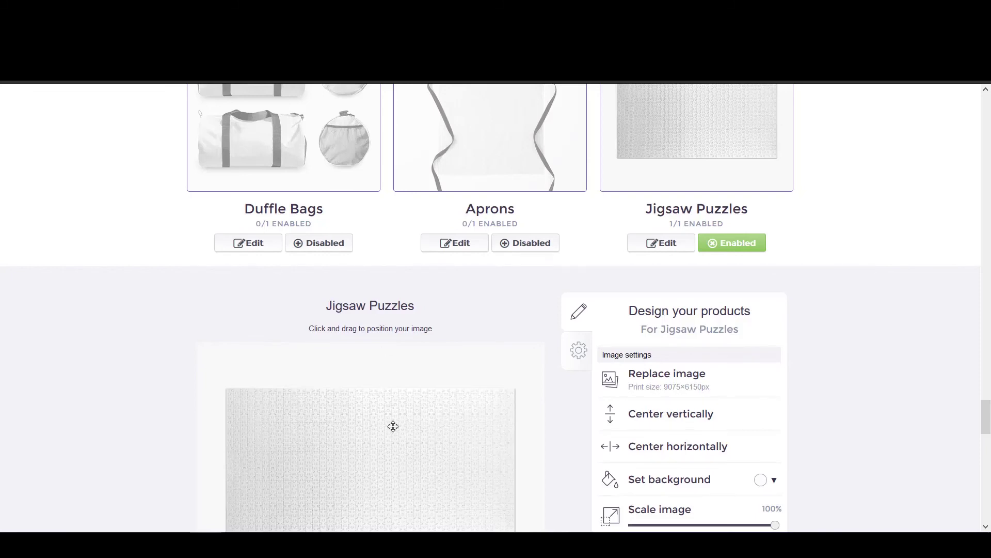
click(303, 164)
scroll(630, 454, up, 1)
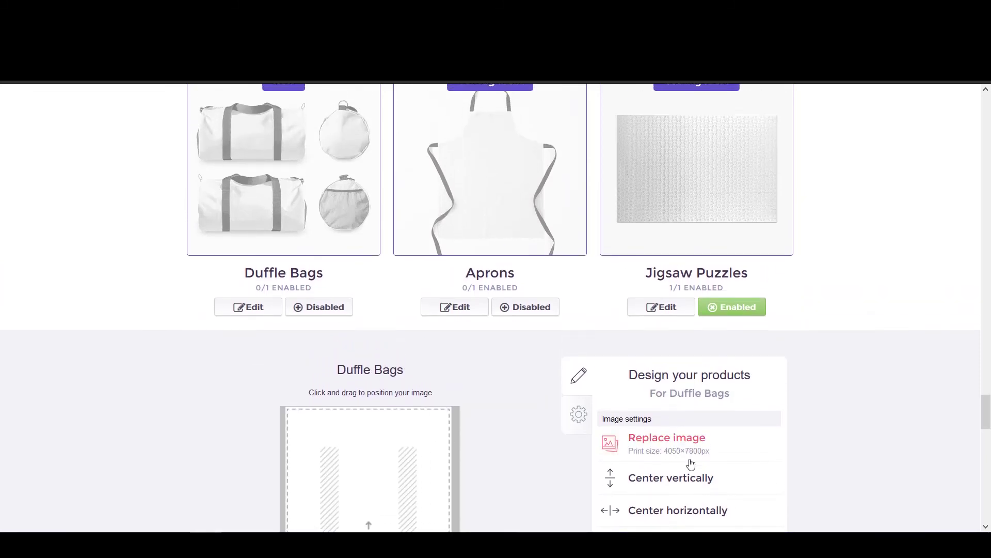